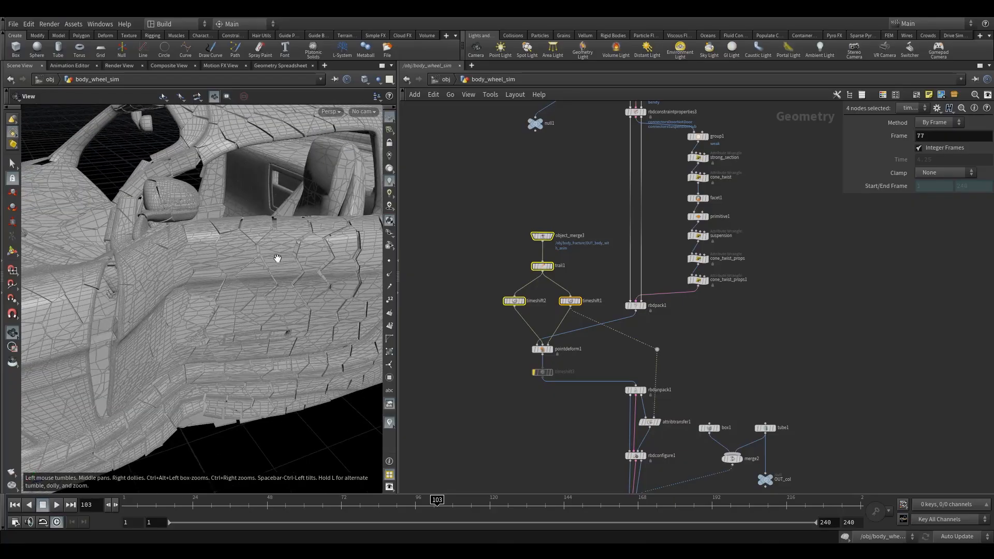
# Copy the object merge, trail, two time shift and point deform nodes of the car body deformation branch.
pyautogui.scroll(-5, 255, 263)
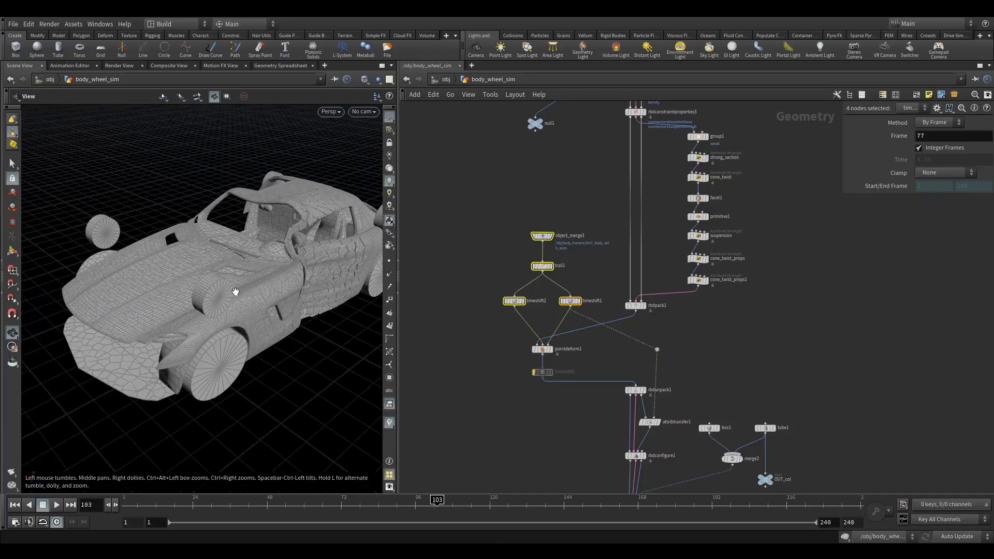
pyautogui.moveTo(162, 286); pyautogui.dragTo(174, 319)
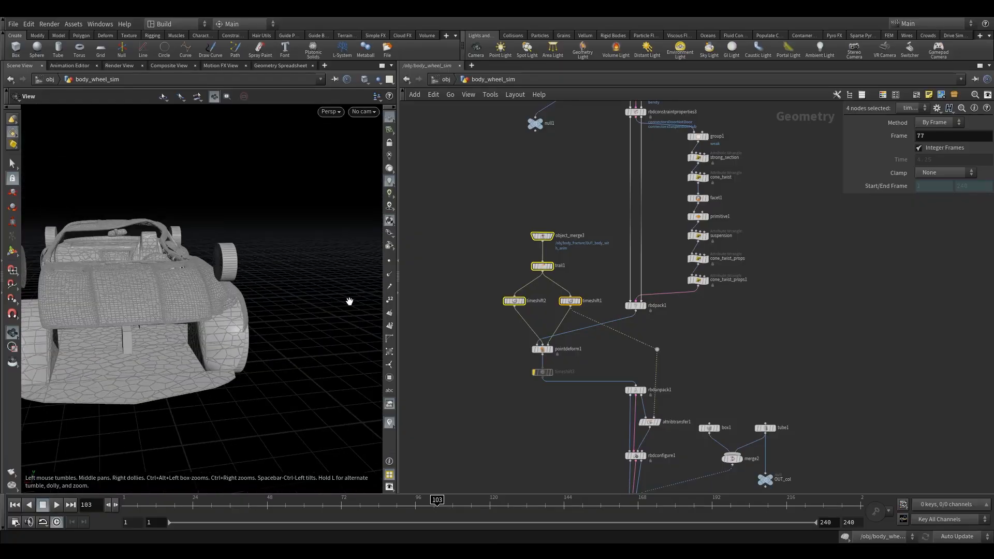
pyautogui.moveTo(517, 275); pyautogui.dragTo(496, 270, button='middle')
pyautogui.moveTo(463, 206); pyautogui.dragTo(564, 305)
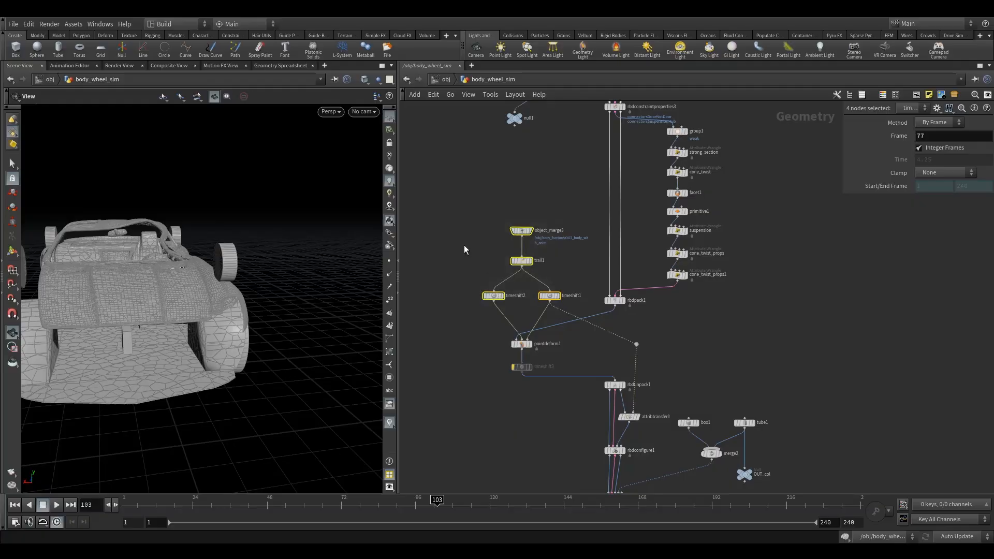
pyautogui.hotkey('ctrl', 'c')
pyautogui.moveTo(462, 188); pyautogui.dragTo(566, 351)
pyautogui.hotkey('ctrl', 'c')
# Paste the copied deformation nodes into the body_fracture network, beside the split_bendy2 node.
pyautogui.click(445, 80)
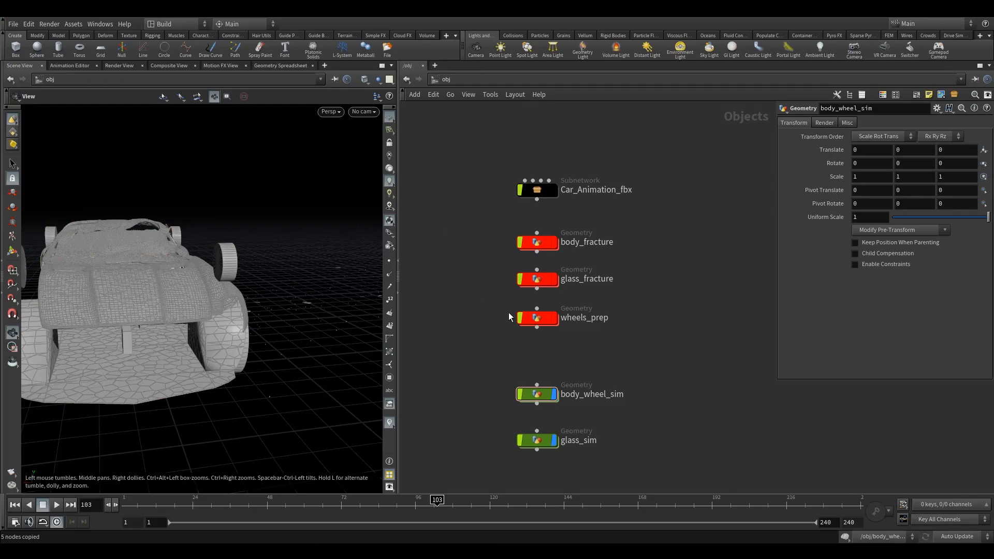
pyautogui.doubleClick(541, 243)
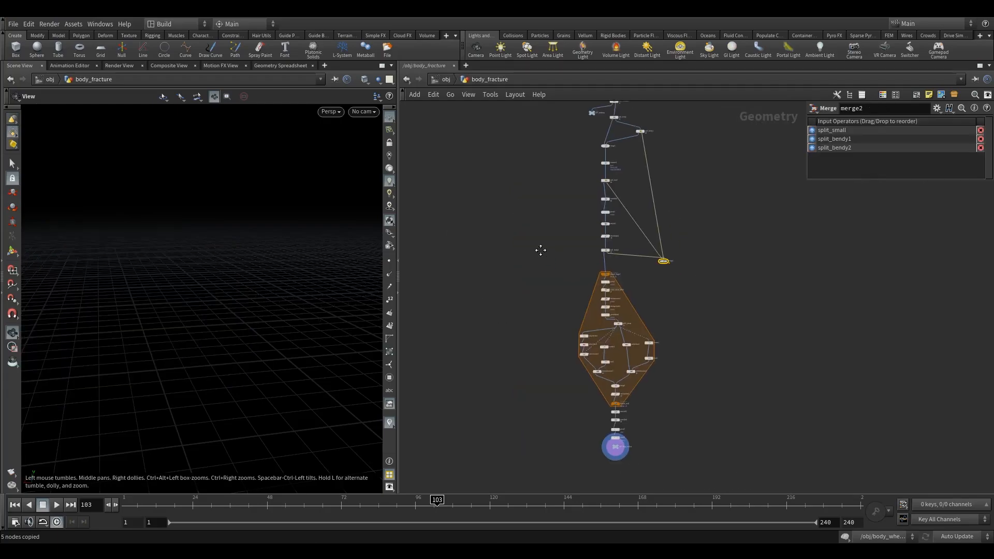
pyautogui.moveTo(551, 260); pyautogui.dragTo(460, 231, button='middle')
pyautogui.scroll(4, 576, 256)
pyautogui.moveTo(495, 163); pyautogui.dragTo(634, 352, button='middle')
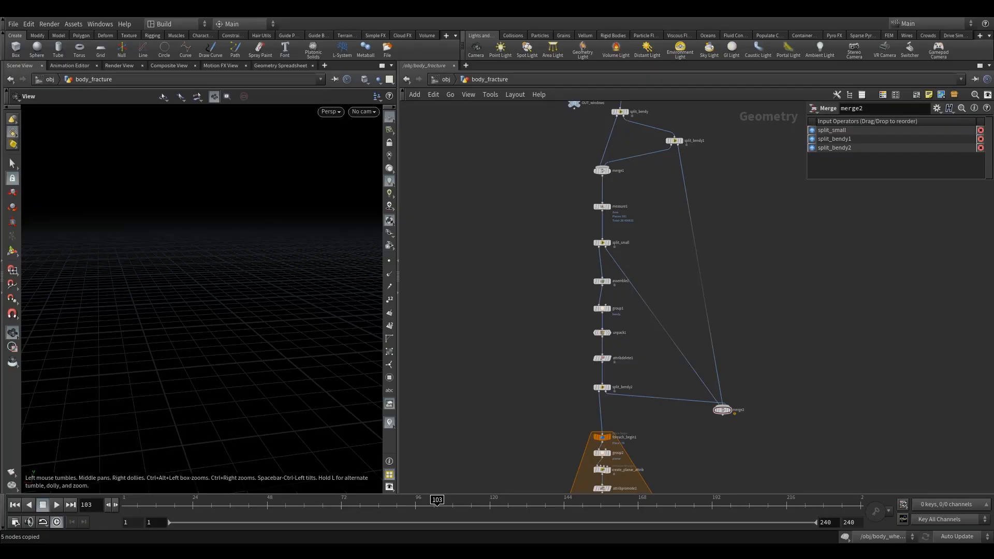
pyautogui.moveTo(556, 262); pyautogui.dragTo(581, 206, button='middle')
pyautogui.scroll(1, 596, 353)
pyautogui.moveTo(597, 352); pyautogui.dragTo(615, 297, button='middle')
pyautogui.click(644, 276)
pyautogui.click(573, 307)
pyautogui.hotkey('ctrl', 'v')
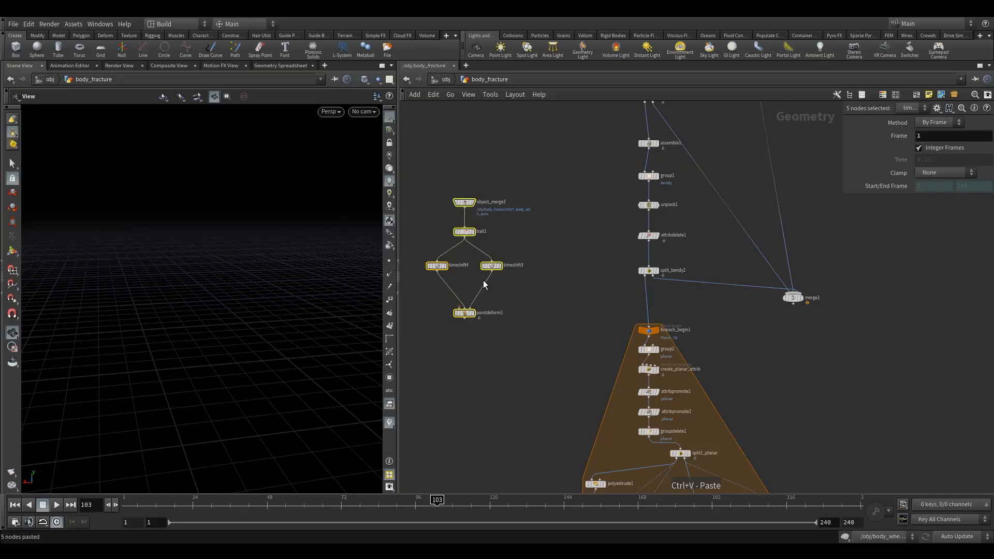
# Wire split_bendy2's first output into the pasted point deform, display it, and delete the trail node above the time shifts.
pyautogui.click(591, 291)
pyautogui.click(645, 276)
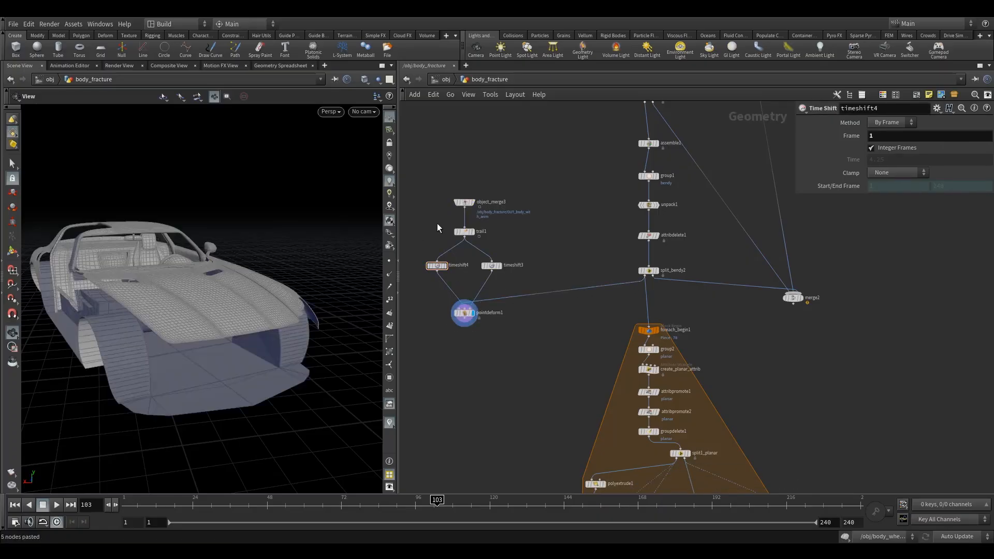
pyautogui.click(459, 232)
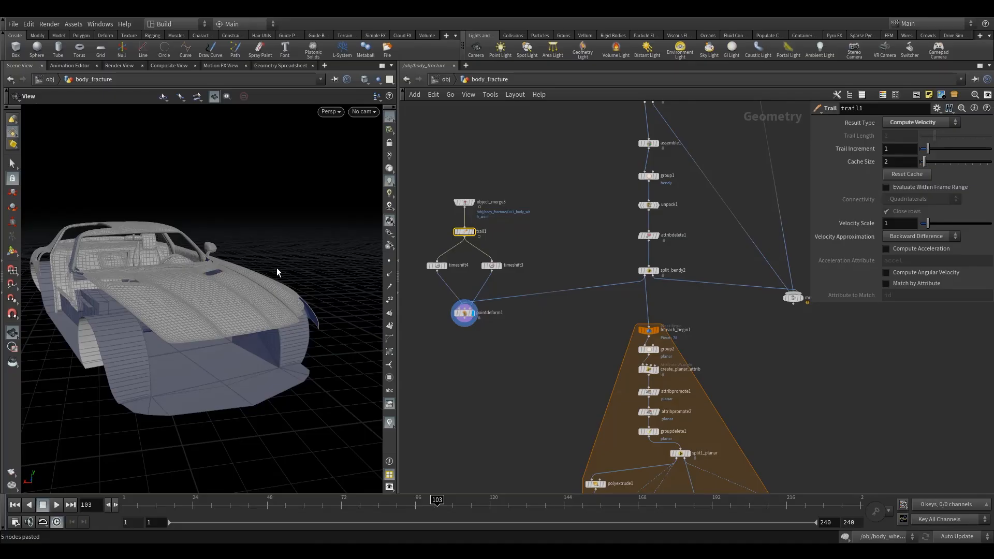
pyautogui.press('Delete')
pyautogui.moveTo(222, 280); pyautogui.dragTo(162, 284)
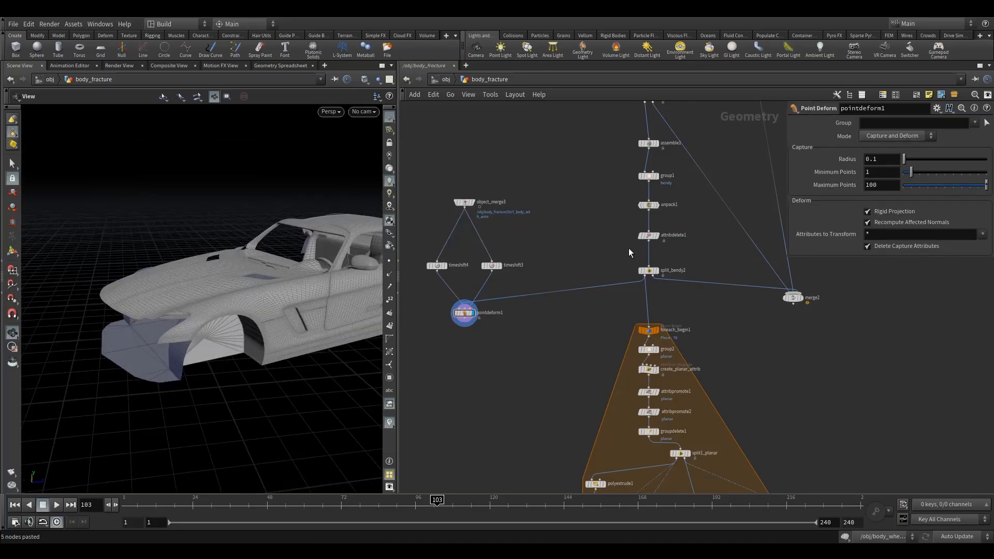
pyautogui.moveTo(671, 290); pyautogui.dragTo(670, 290)
pyautogui.moveTo(603, 143); pyautogui.dragTo(612, 271, button='middle')
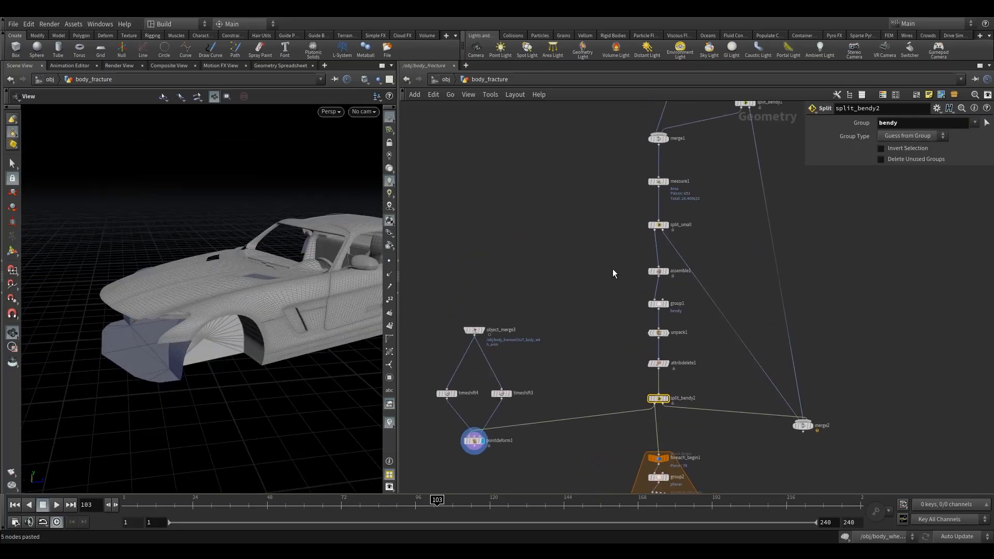
pyautogui.moveTo(220, 297); pyautogui.dragTo(271, 301)
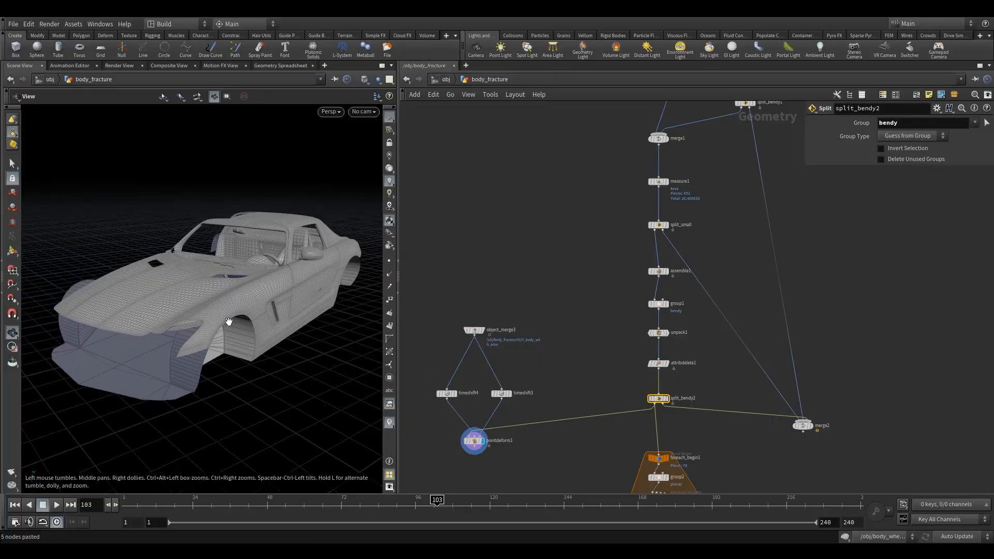
# Add a Null node below the point deform and connect it to the point deform's output.
pyautogui.moveTo(442, 374); pyautogui.dragTo(490, 294, button='middle')
pyautogui.moveTo(520, 247); pyautogui.dragTo(521, 269)
pyautogui.moveTo(480, 283); pyautogui.dragTo(480, 207, button='middle')
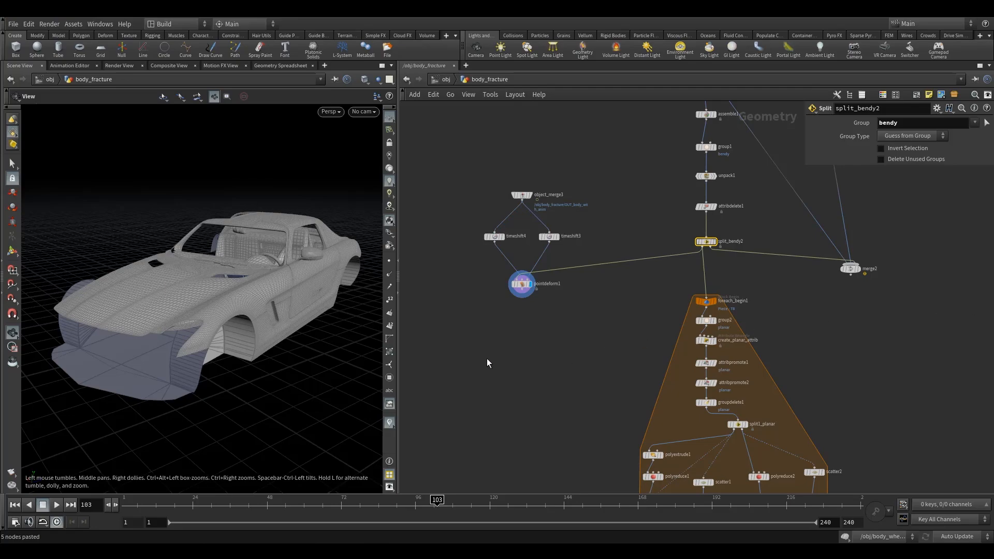
pyautogui.press('Tab')
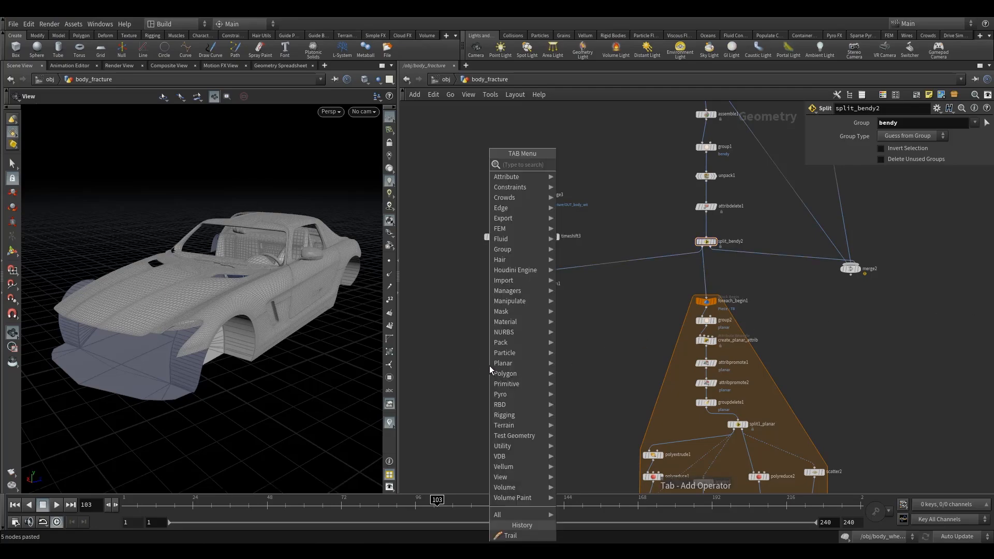
pyautogui.write('null')
pyautogui.press('Return')
pyautogui.click(522, 325)
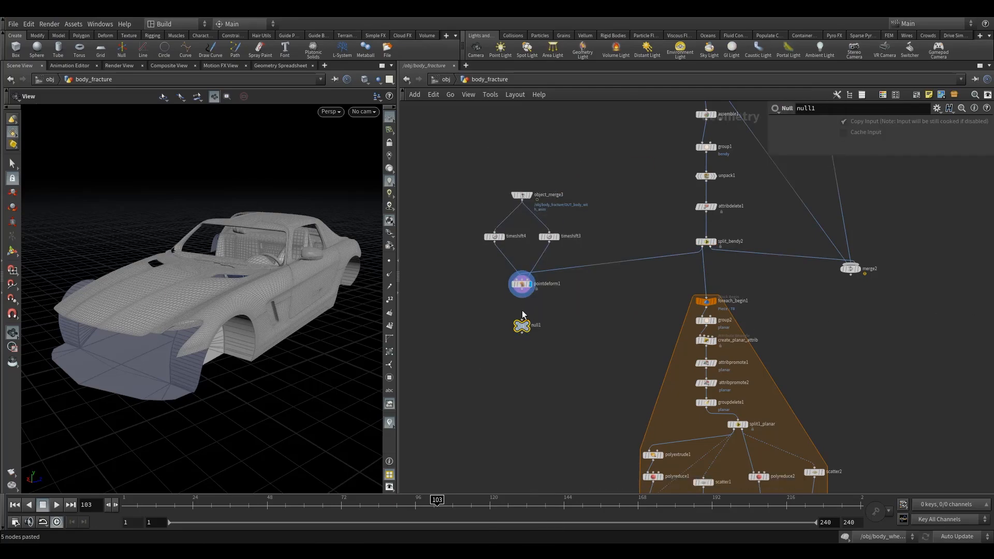
pyautogui.scroll(4, 522, 303)
pyautogui.moveTo(521, 272); pyautogui.dragTo(522, 336)
# Rename the new null OUT_car_pre_fracture.
pyautogui.click(546, 351)
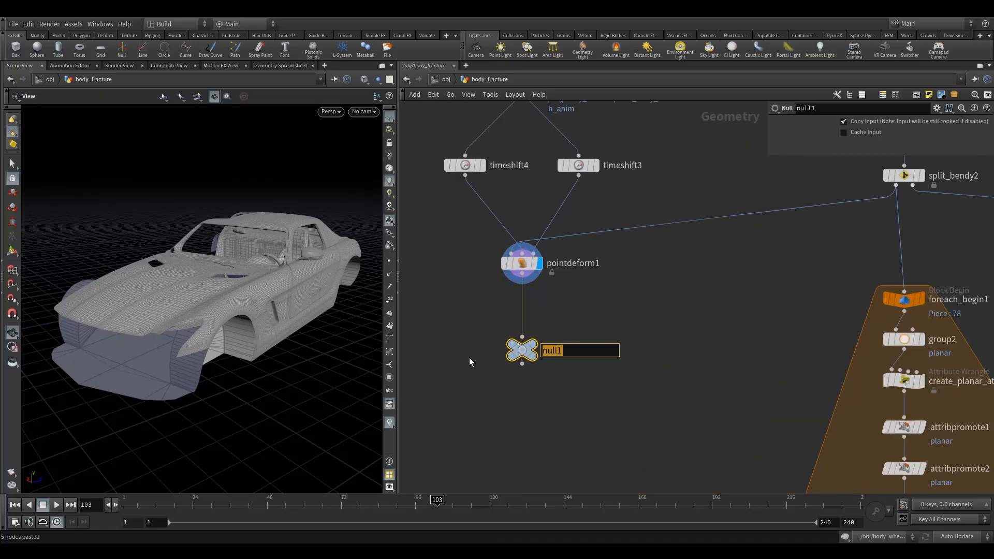
pyautogui.write('OUT_car_pre_fracture')
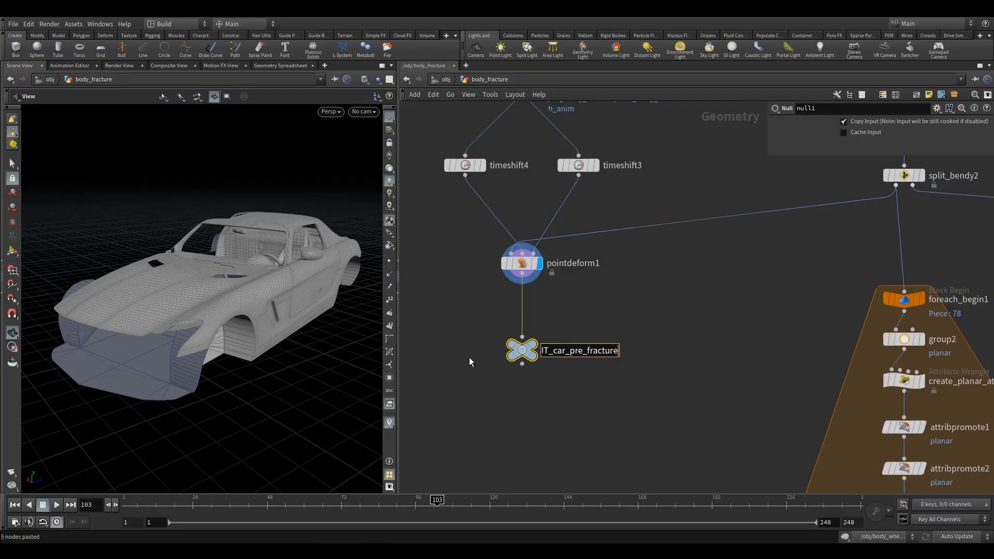
pyautogui.press('Return')
# Duplicate the deformation branch with its output null beside merge2, and wire merge2 into the duplicate's point deform.
pyautogui.scroll(-5, 660, 340)
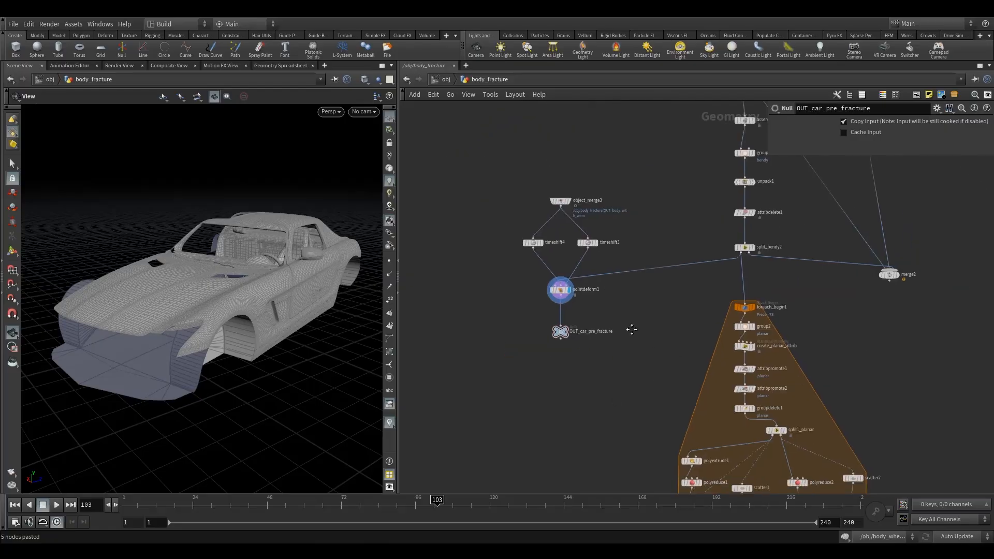
pyautogui.moveTo(443, 178); pyautogui.dragTo(553, 325)
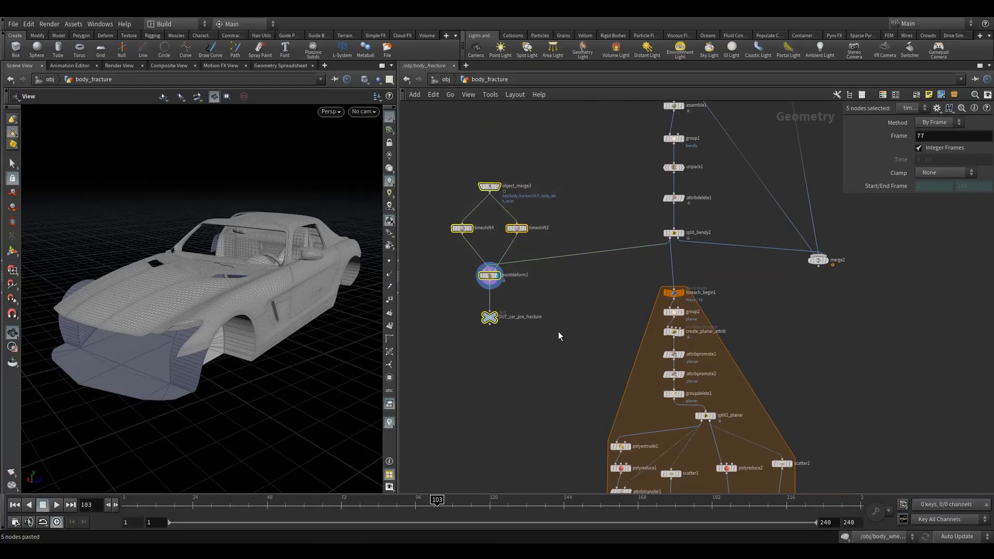
pyautogui.hotkey('ctrl', 'c')
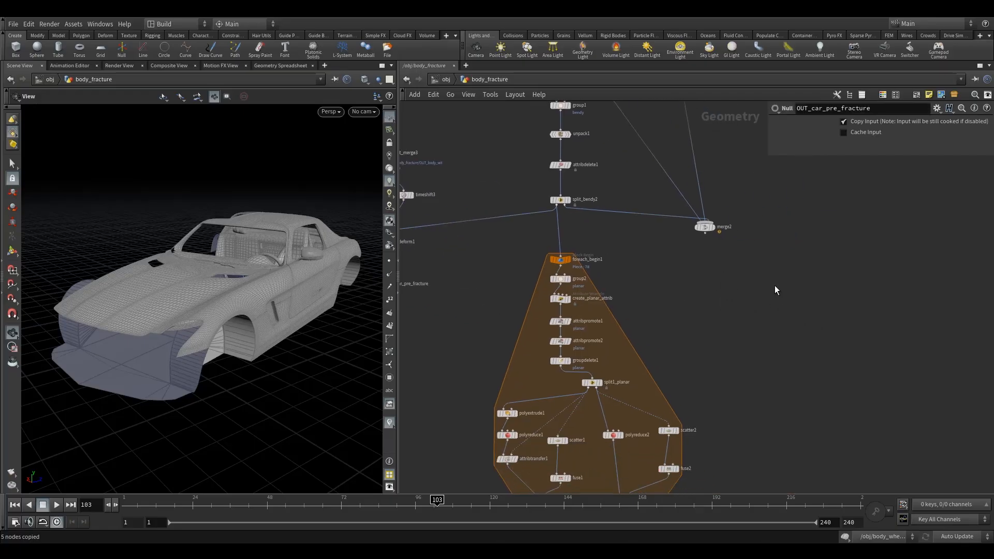
pyautogui.hotkey('ctrl', 'v')
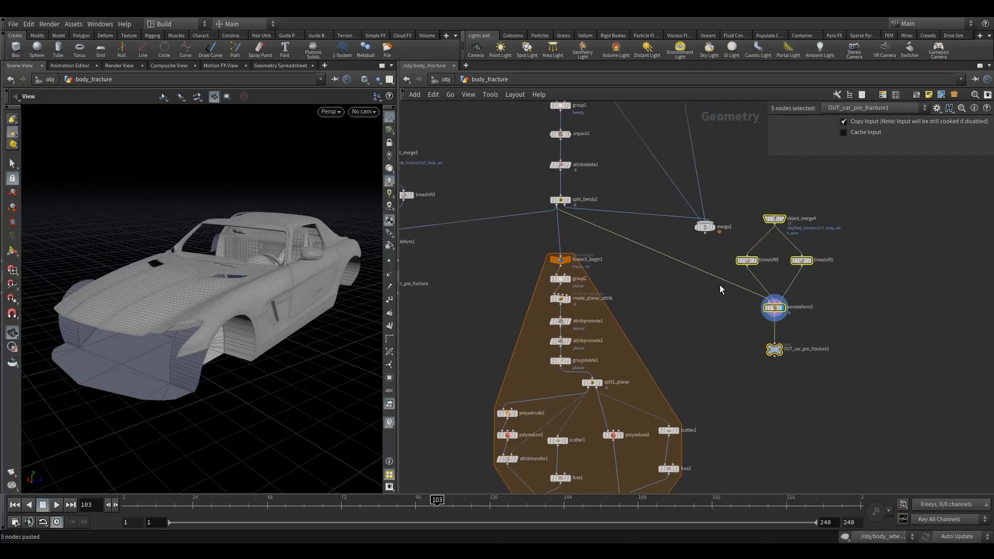
pyautogui.moveTo(704, 234); pyautogui.dragTo(764, 310)
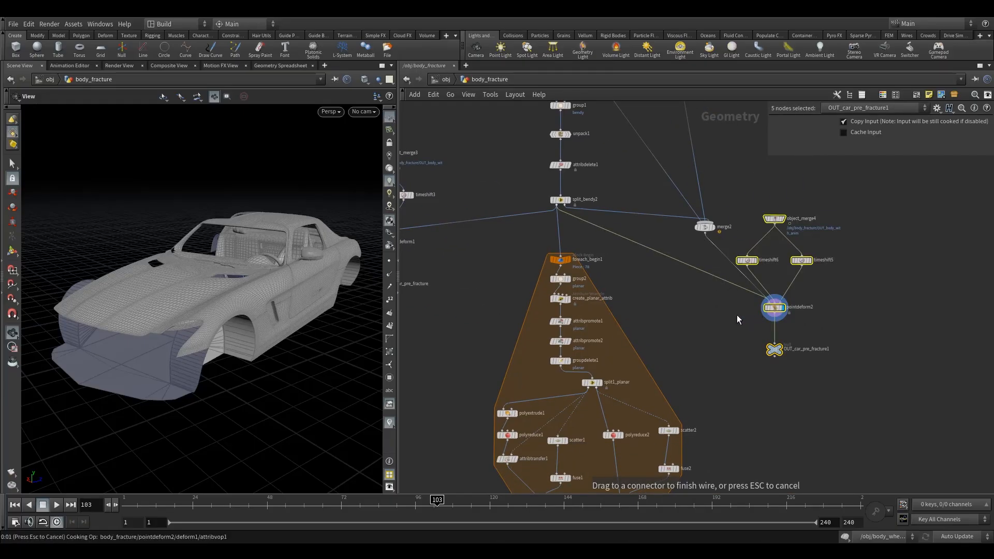
pyautogui.moveTo(211, 292)
pyautogui.mouseDown()
pyautogui.moveTo(162, 284)
pyautogui.moveTo(200, 258)
pyautogui.moveTo(222, 311)
pyautogui.moveTo(300, 290)
pyautogui.moveTo(229, 282)
pyautogui.moveTo(184, 309)
pyautogui.moveTo(193, 297)
pyautogui.mouseUp()
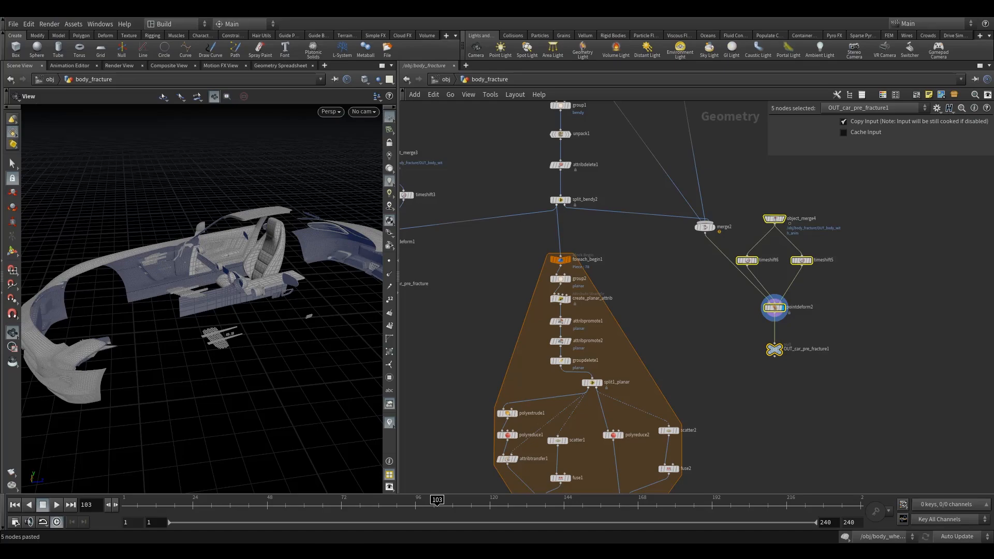
# Rename the duplicated output null OUT_rigid_pieces.
pyautogui.click(826, 350)
pyautogui.moveTo(831, 350); pyautogui.dragTo(799, 355)
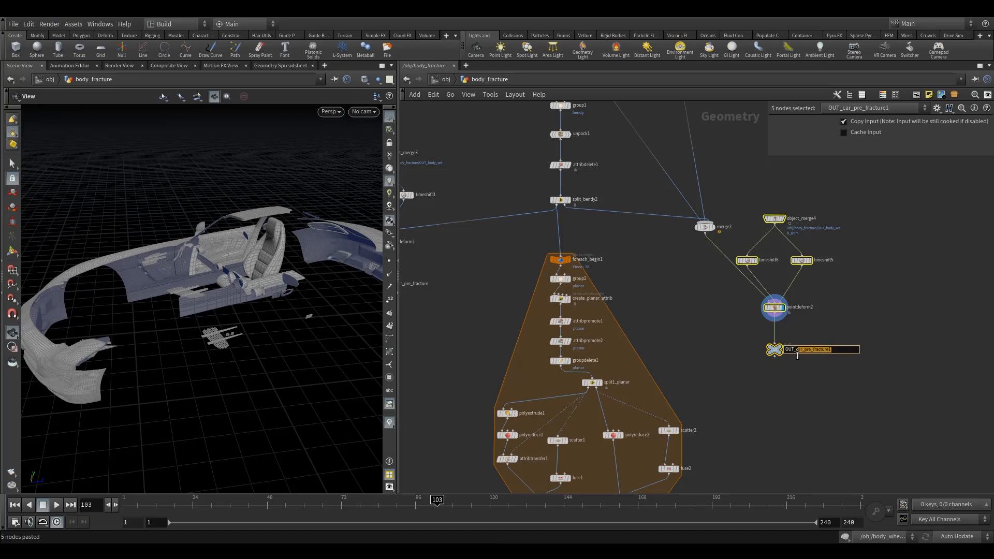
pyautogui.write('n')
pyautogui.click(740, 374)
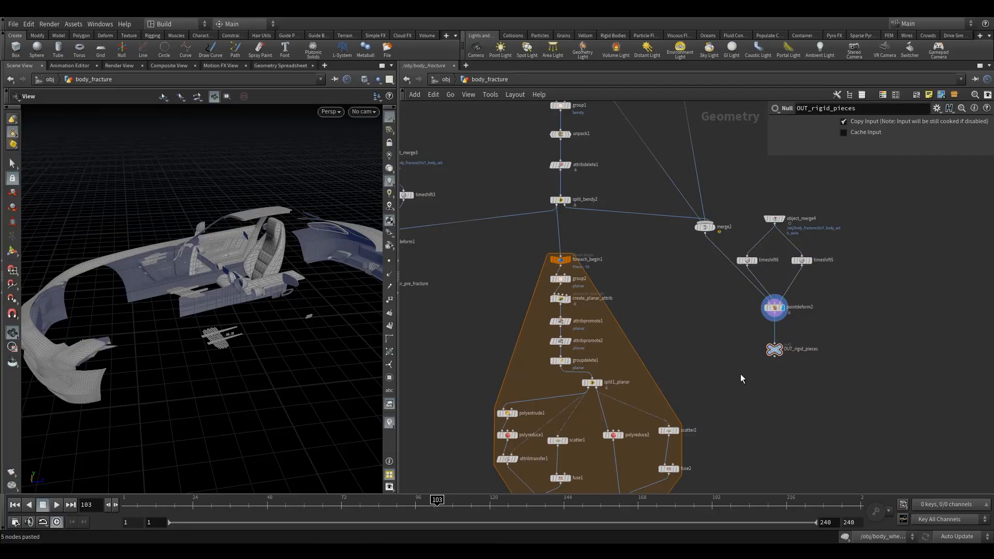
# Move the whole rigid pieces branch higher in the network, beside merge2.
pyautogui.moveTo(740, 224); pyautogui.dragTo(847, 380)
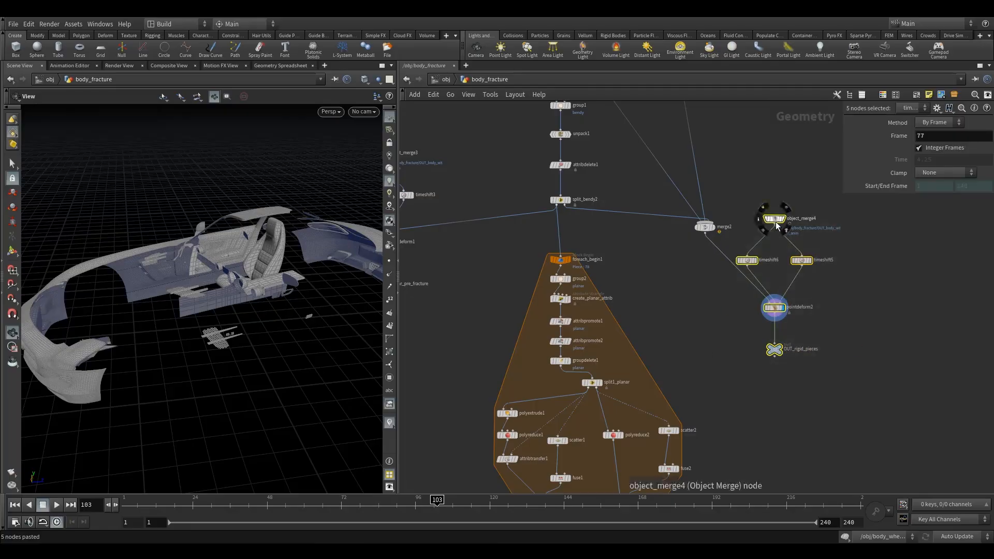
pyautogui.moveTo(774, 219); pyautogui.dragTo(793, 173)
pyautogui.scroll(-3, 730, 329)
pyautogui.scroll(-4, 704, 362)
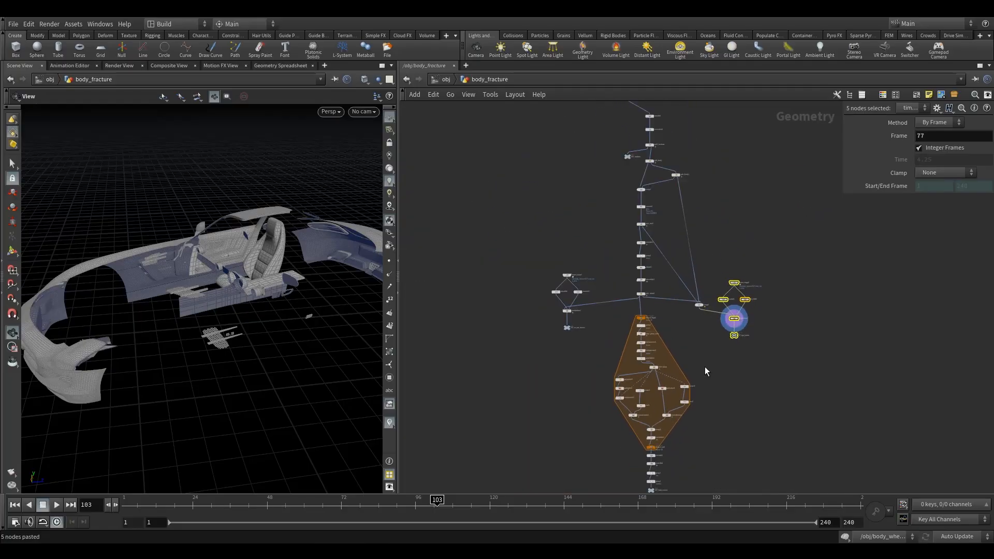
# Return to the object level and add a Geometry object below glass_sim.
pyautogui.click(445, 80)
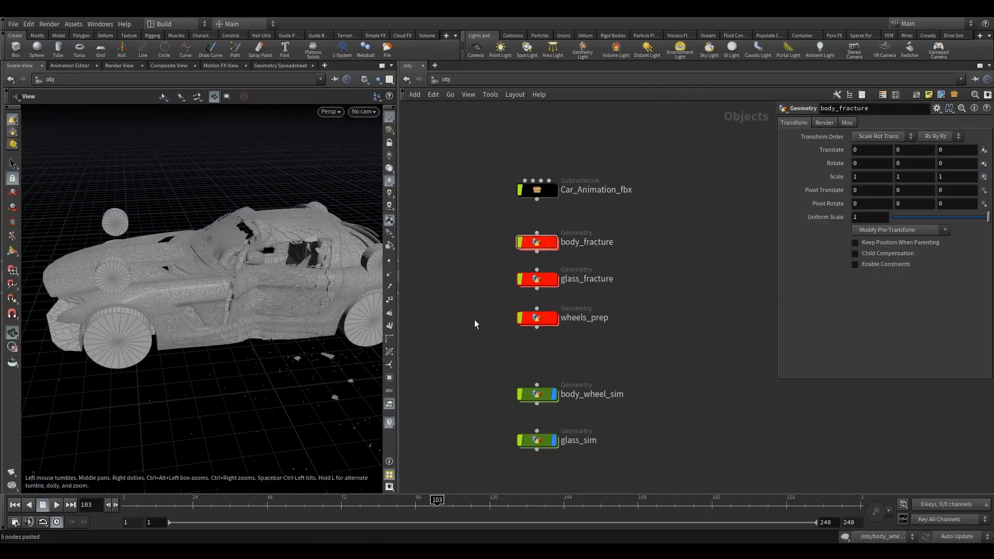
pyautogui.press('Tab')
pyautogui.moveTo(523, 299)
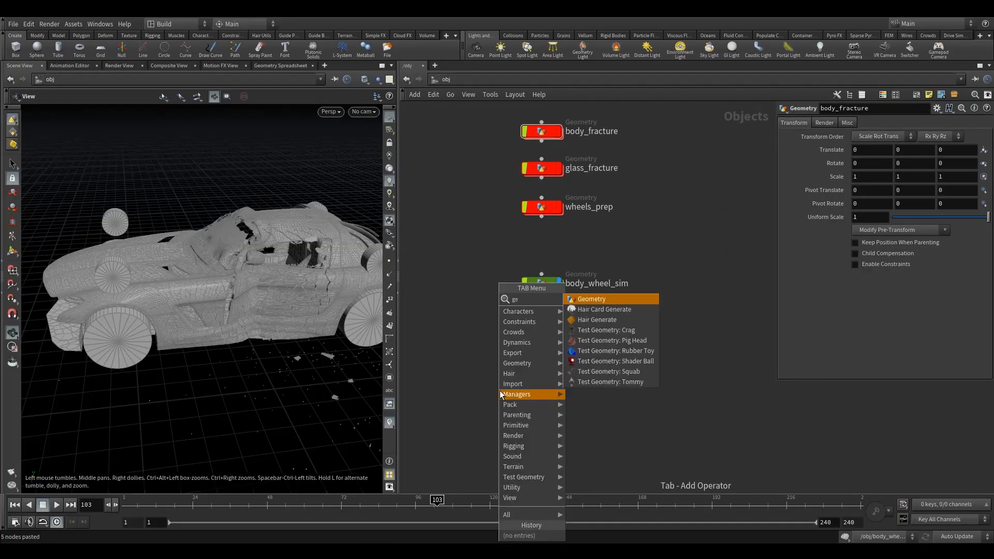
pyautogui.click(586, 299)
pyautogui.click(539, 389)
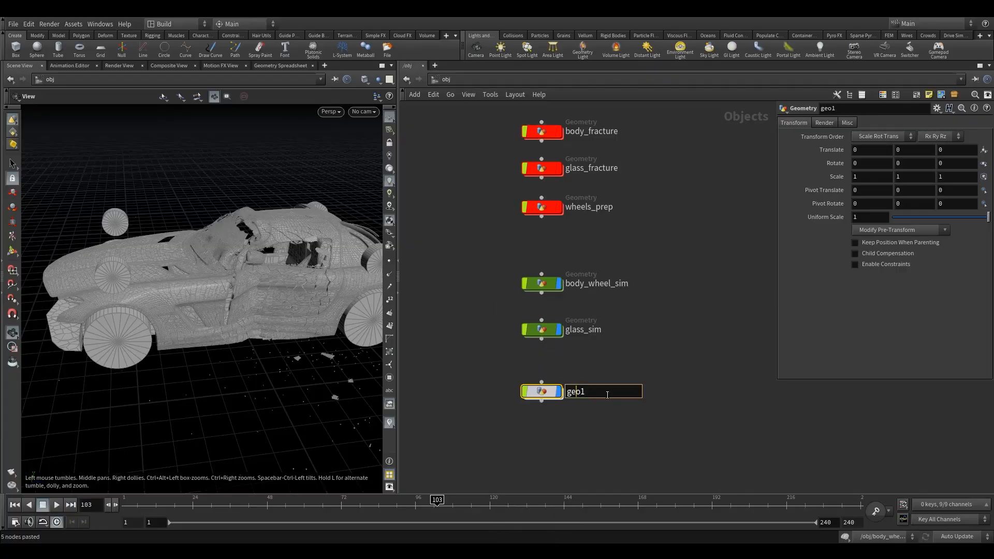
# Rename the new geometry object body_wheel_post_sim.
pyautogui.write('body_wheel_')
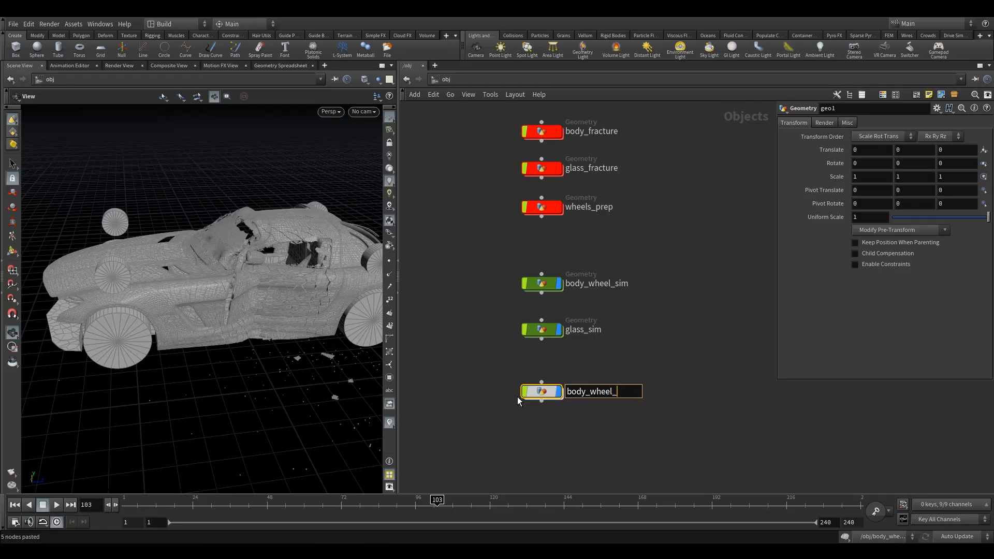
pyautogui.write('post_sim')
pyautogui.press('Return')
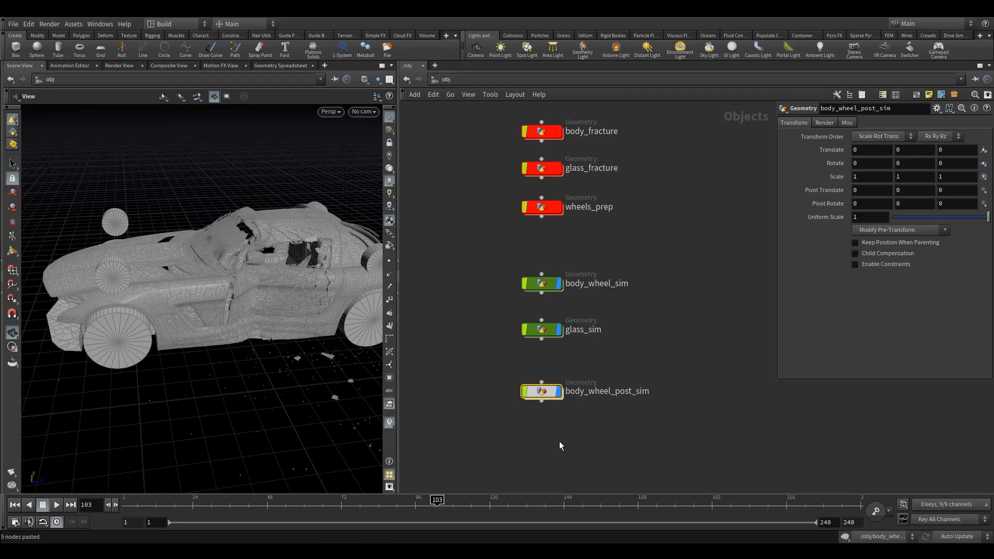
# Colour the body_wheel_post_sim node orange.
pyautogui.press('c')
pyautogui.click(986, 436)
pyautogui.press('c')
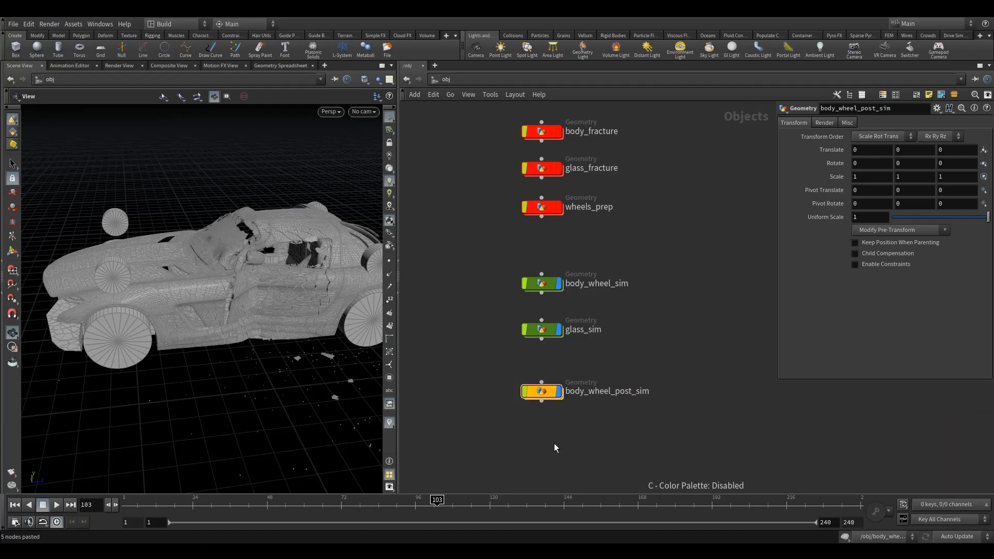
# Go inside the body_wheel_post_sim object and add an Object Merge node to its empty network.
pyautogui.doubleClick(541, 394)
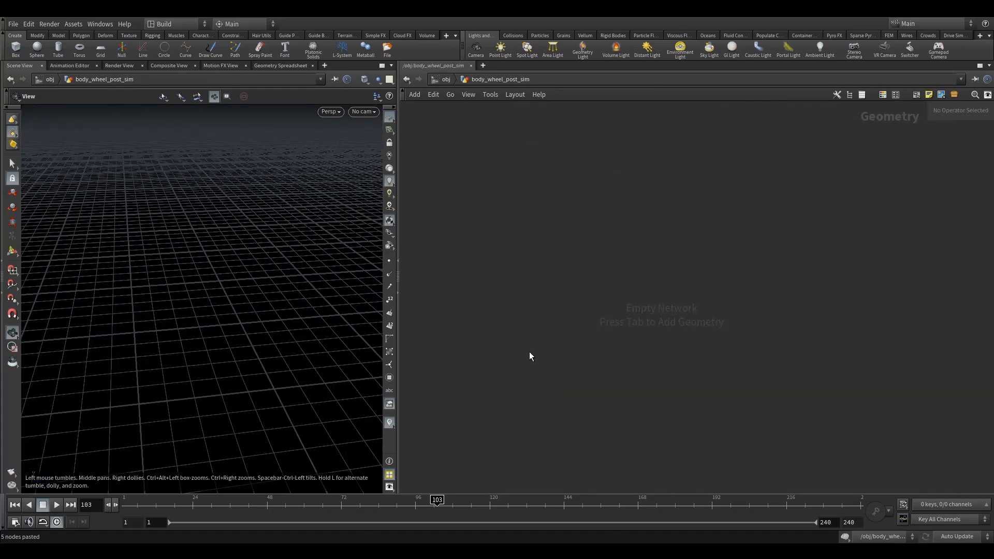
pyautogui.press('Tab')
pyautogui.write('om')
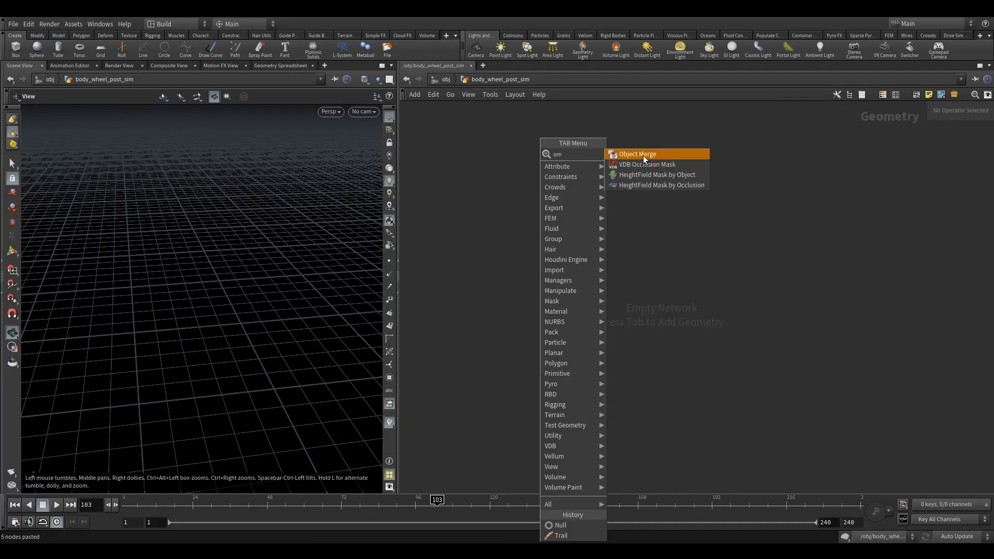
pyautogui.click(643, 155)
pyautogui.click(565, 221)
# Reference OUT_car_pre_fracture from body_fracture as Object 1 of the new Object Merge node.
pyautogui.click(984, 149)
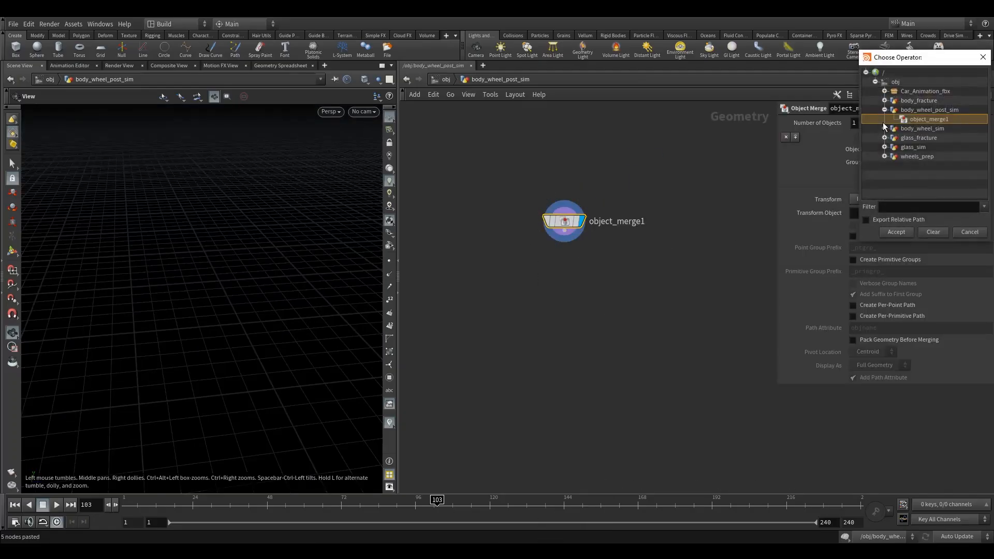
pyautogui.click(885, 111)
pyautogui.click(884, 101)
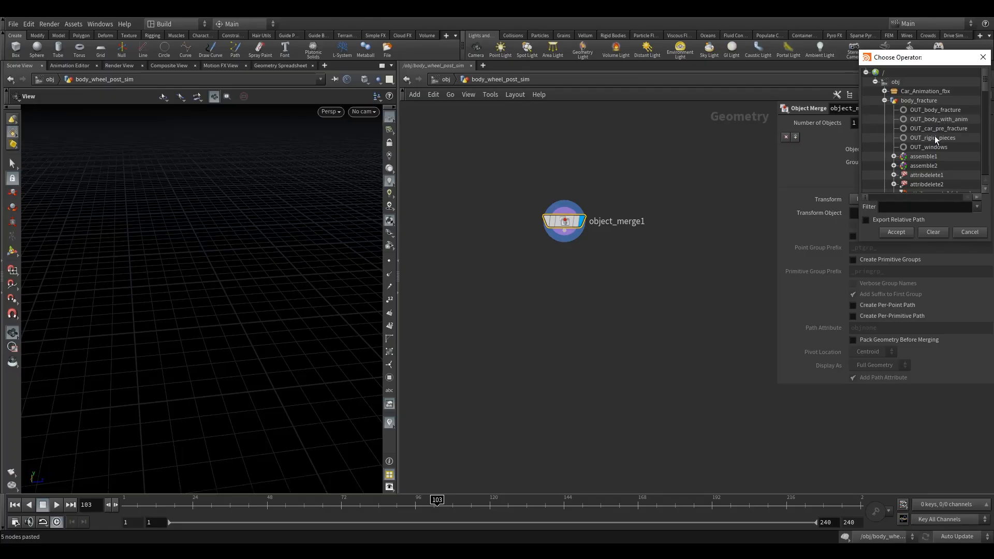
pyautogui.click(935, 121)
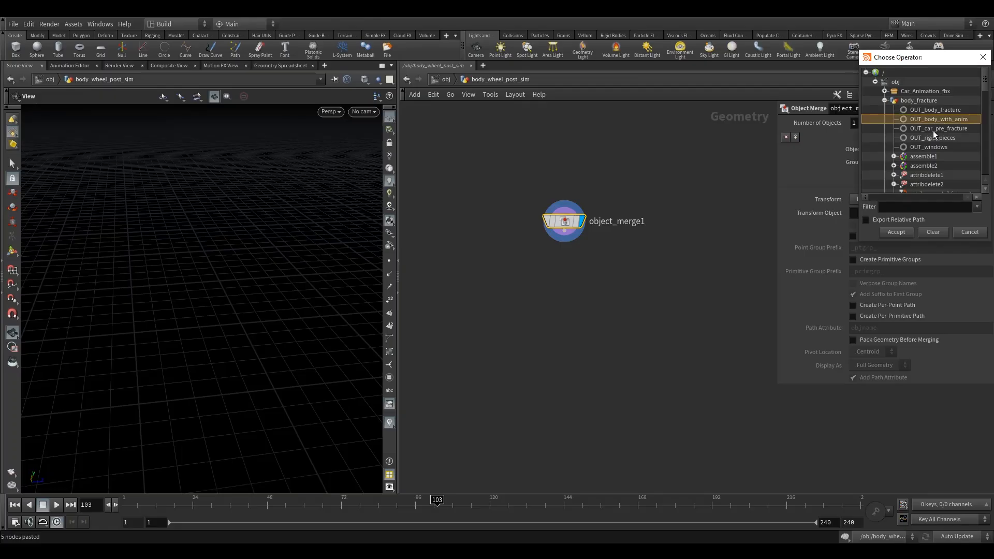
pyautogui.click(933, 129)
pyautogui.click(903, 231)
# Duplicate the Object Merge node beside the original and point the copy to OUT_rigid_pieces in body_fracture.
pyautogui.moveTo(569, 230); pyautogui.dragTo(729, 225)
pyautogui.moveTo(656, 180); pyautogui.dragTo(561, 177, button='middle')
pyautogui.click(638, 219)
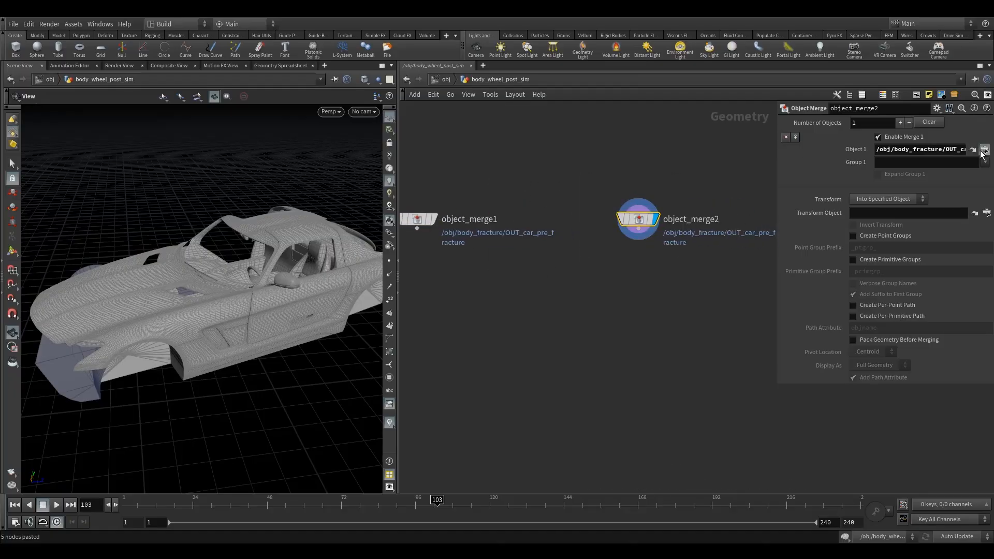
pyautogui.click(983, 150)
pyautogui.click(933, 143)
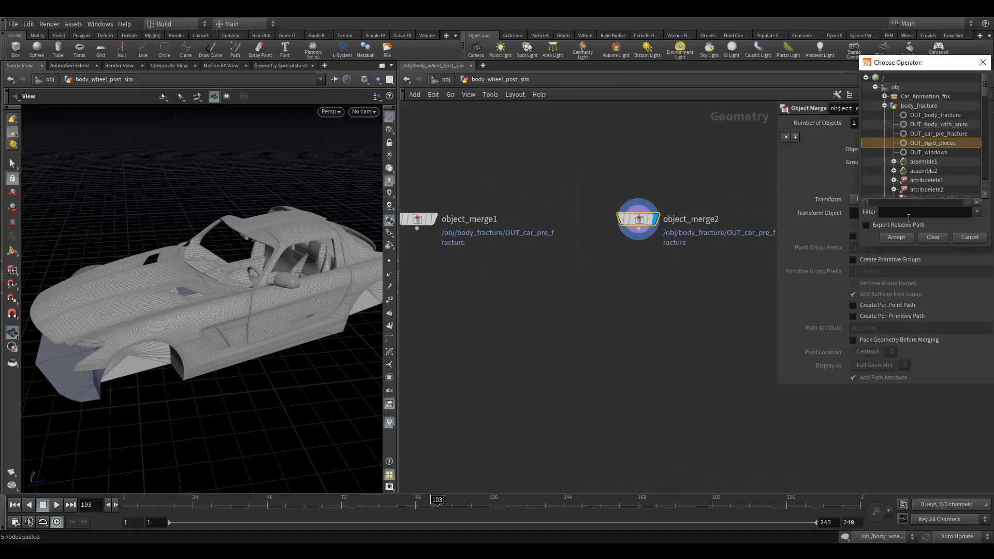
pyautogui.click(896, 237)
# Add a third Object Merge node on the outer side of the pre-fracture merge.
pyautogui.scroll(-3, 517, 233)
pyautogui.moveTo(513, 219); pyautogui.dragTo(489, 218)
pyautogui.press('Tab')
pyautogui.write('om')
pyautogui.click(640, 144)
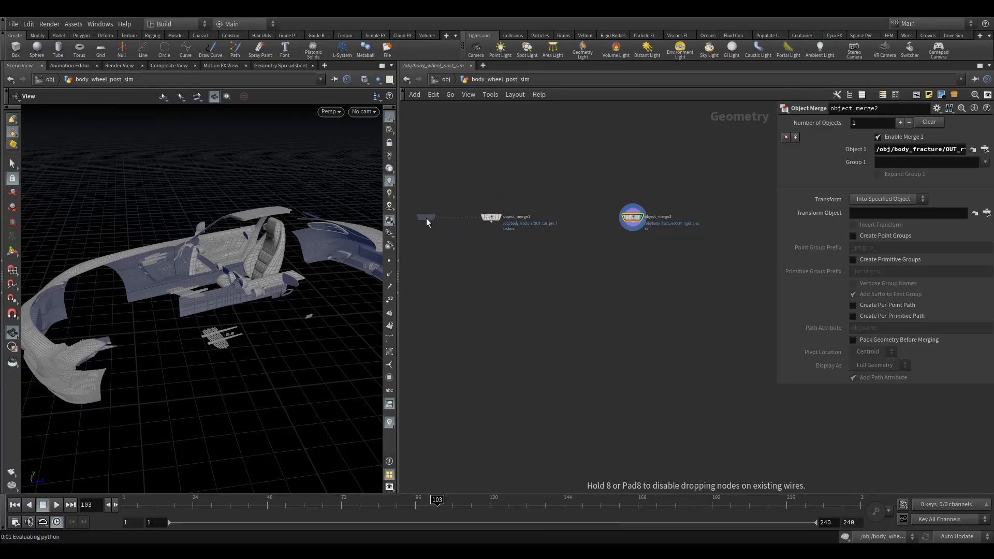
pyautogui.click(427, 219)
# Reference OUT_body_wheel_sim from body_wheel_sim in the third Object Merge node and display that node.
pyautogui.click(985, 149)
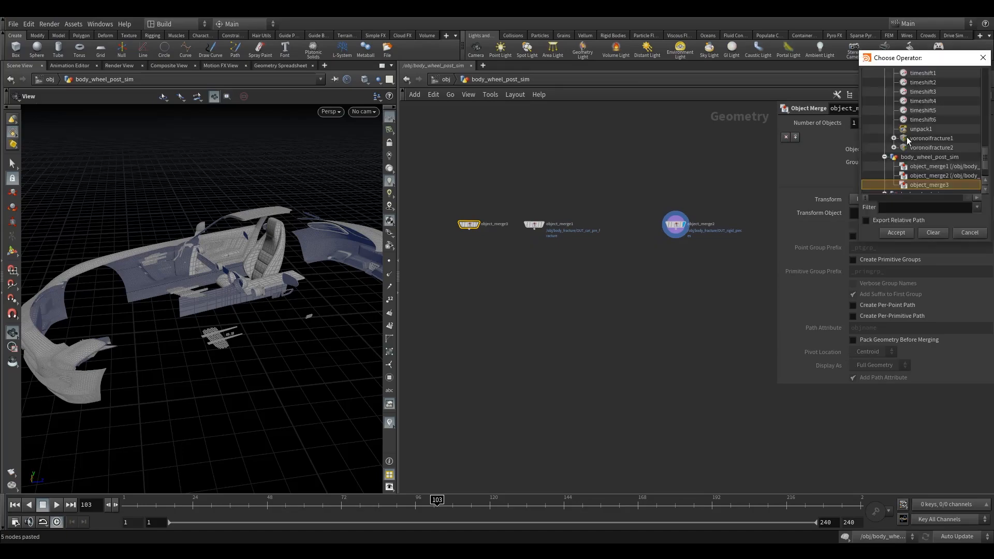
pyautogui.scroll(10, 918, 154)
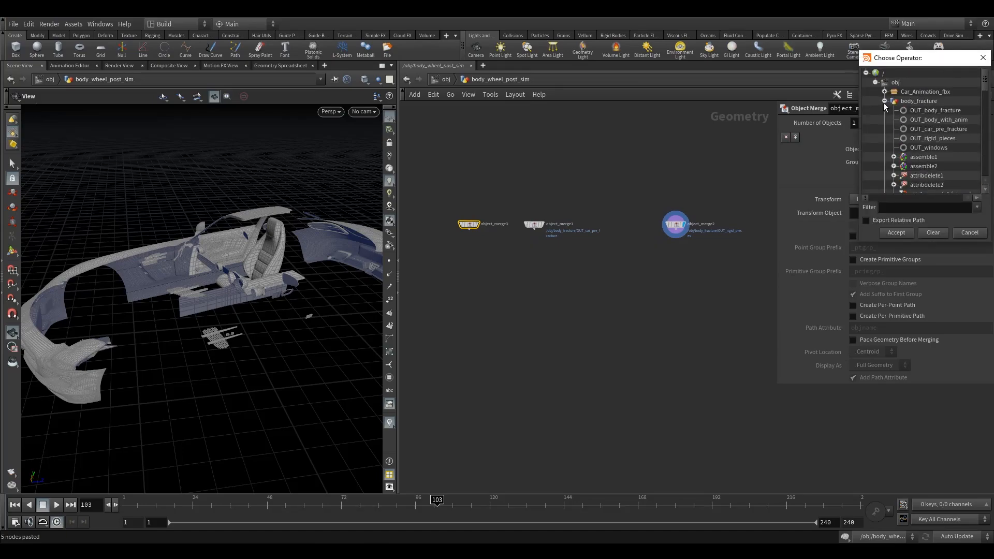
pyautogui.click(884, 102)
pyautogui.click(884, 111)
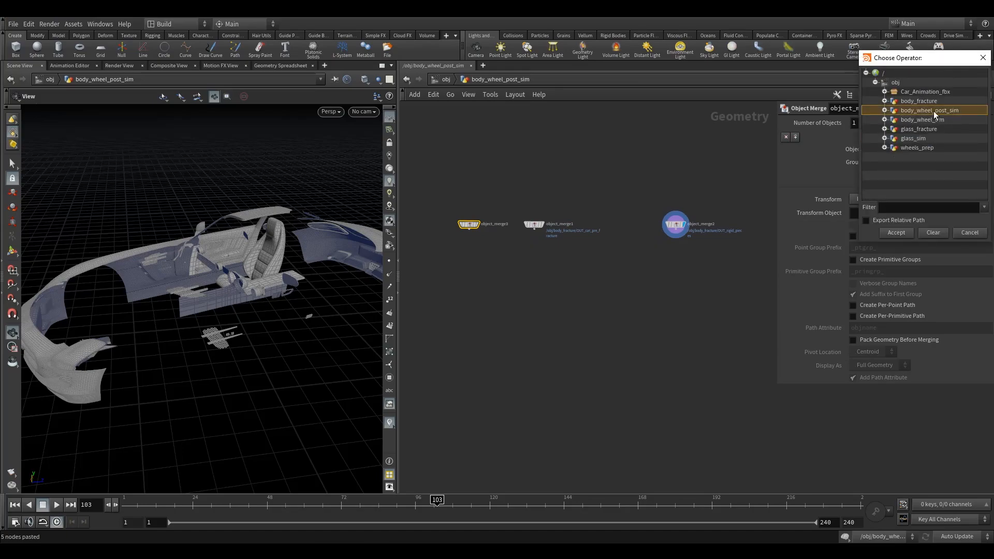
pyautogui.click(907, 123)
pyautogui.click(884, 120)
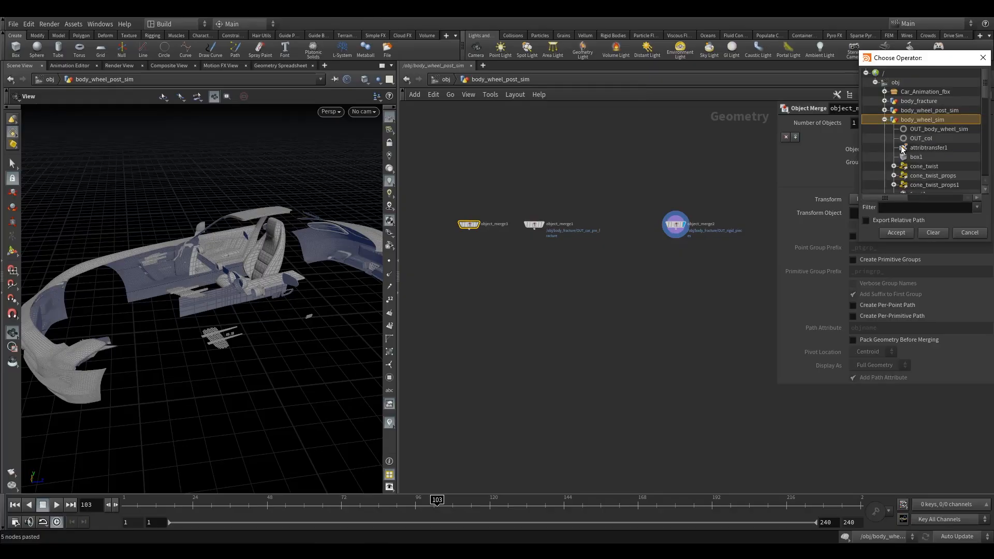
pyautogui.click(934, 130)
pyautogui.click(896, 234)
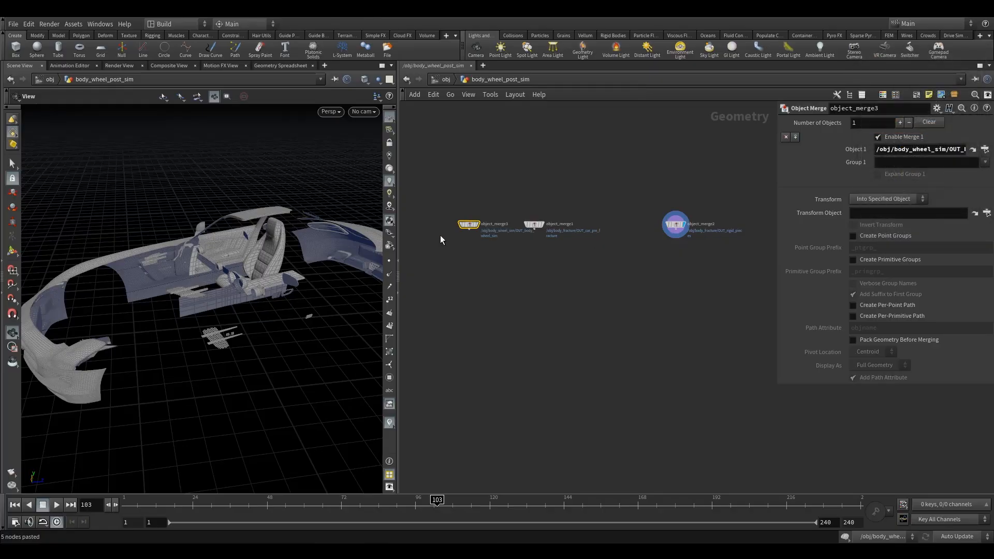
pyautogui.click(475, 224)
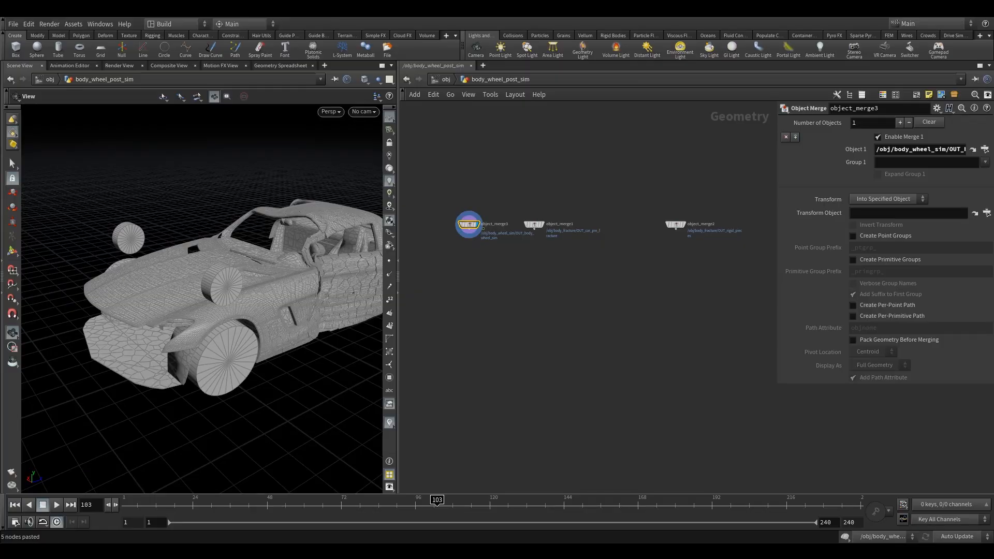
# Rearrange the merge nodes so the body_wheel_sim import sits between the pre-fracture and rigid pieces imports.
pyautogui.scroll(3, 486, 240)
pyautogui.moveTo(599, 211); pyautogui.dragTo(422, 185)
pyautogui.moveTo(470, 218); pyautogui.dragTo(629, 197)
pyautogui.moveTo(422, 185); pyautogui.dragTo(432, 202)
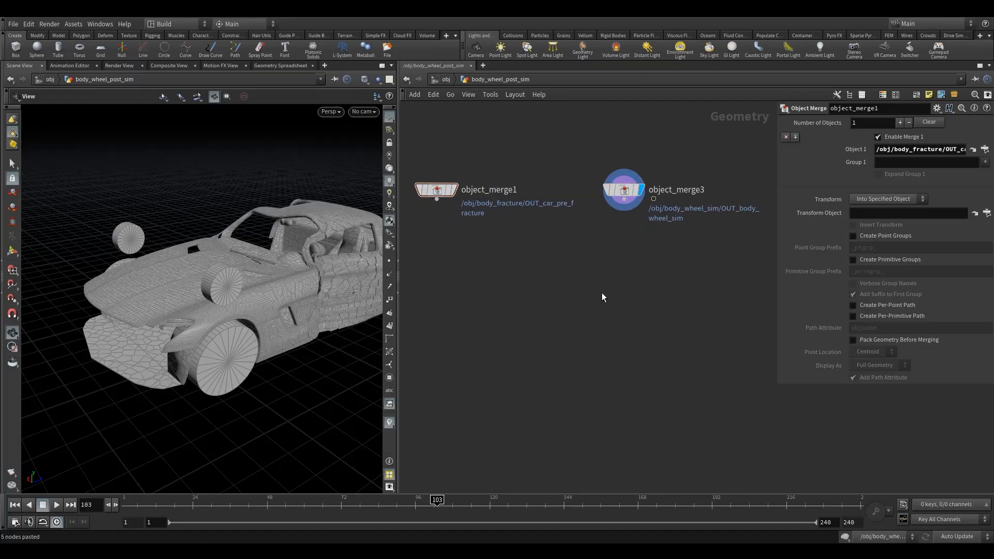
# Add an RBD Deform Pieces node below the imports and wire the pre-fracture merge into its first input.
pyautogui.press('Tab')
pyautogui.write('rbdd')
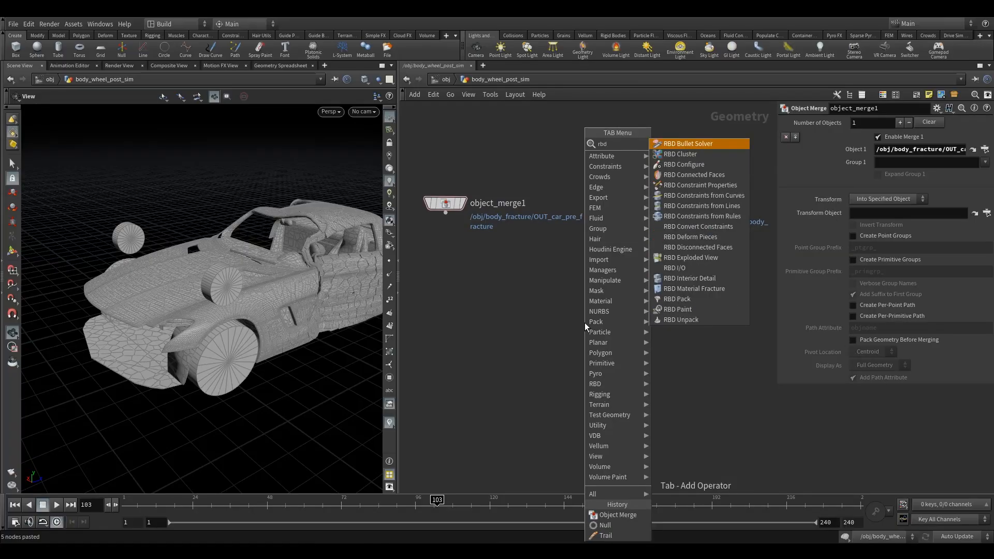
pyautogui.click(694, 145)
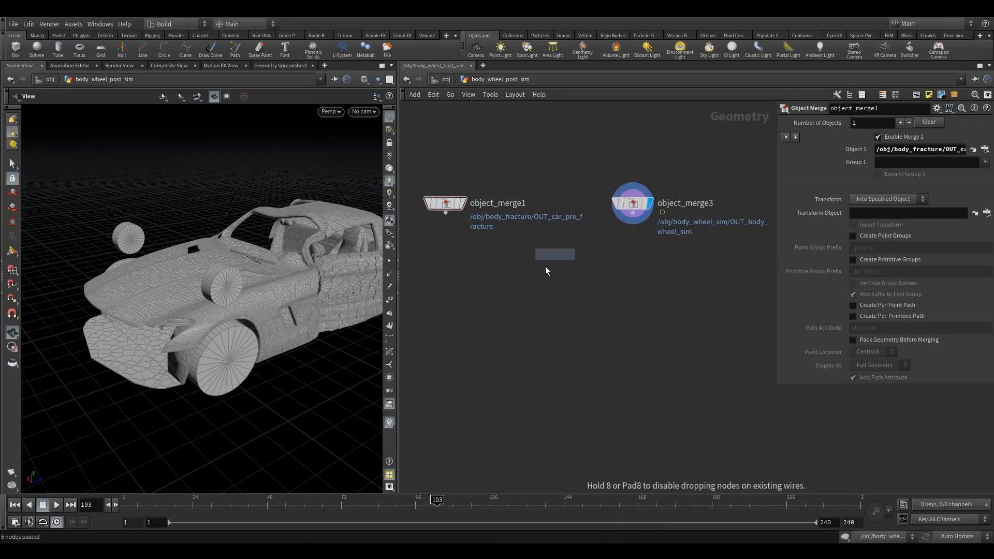
pyautogui.click(532, 322)
pyautogui.moveTo(530, 321); pyautogui.dragTo(433, 229)
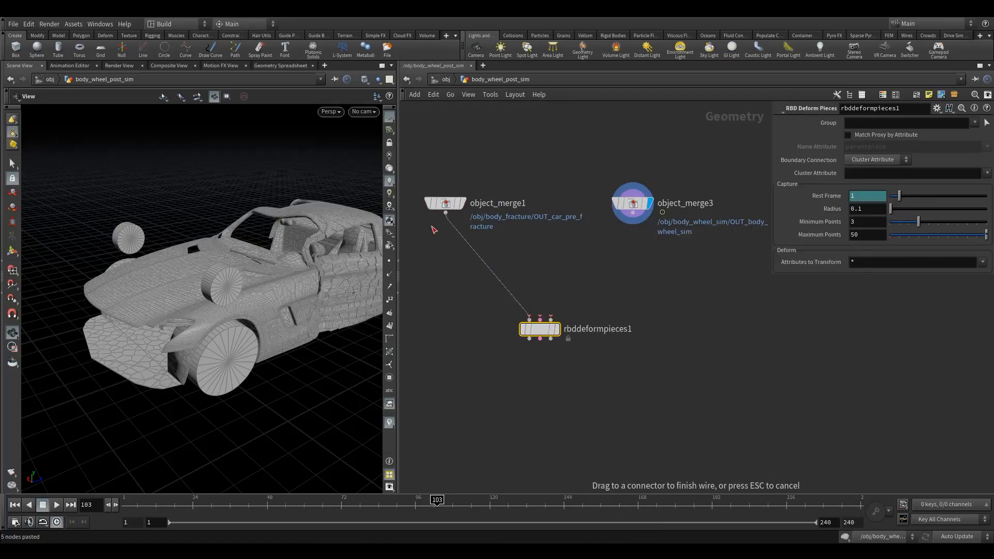
pyautogui.click(433, 229)
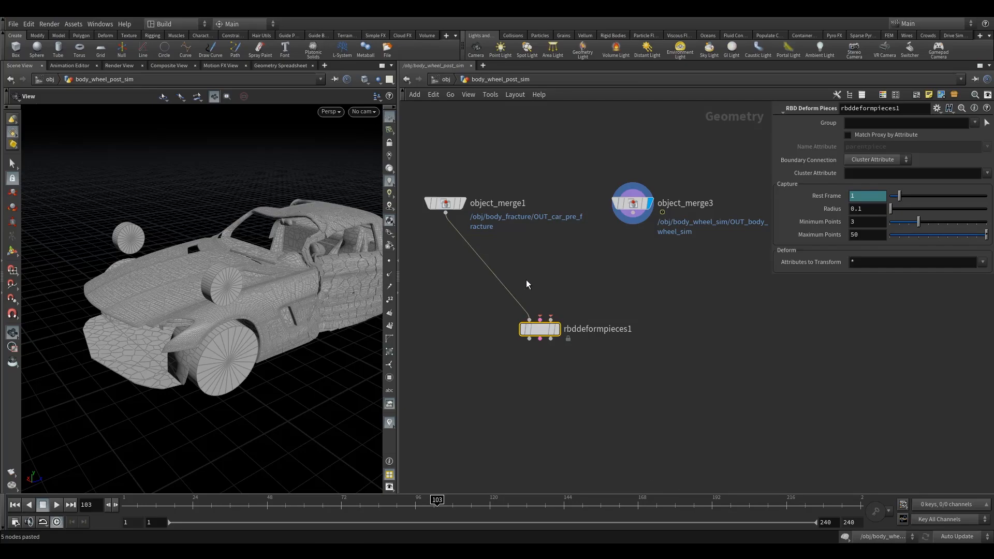
# Wire the body_wheel_sim merge into the third input of RBD Deform Pieces and move that node slightly lower.
pyautogui.click(551, 320)
pyautogui.click(631, 212)
pyautogui.moveTo(547, 337); pyautogui.dragTo(537, 360)
pyautogui.click(633, 203)
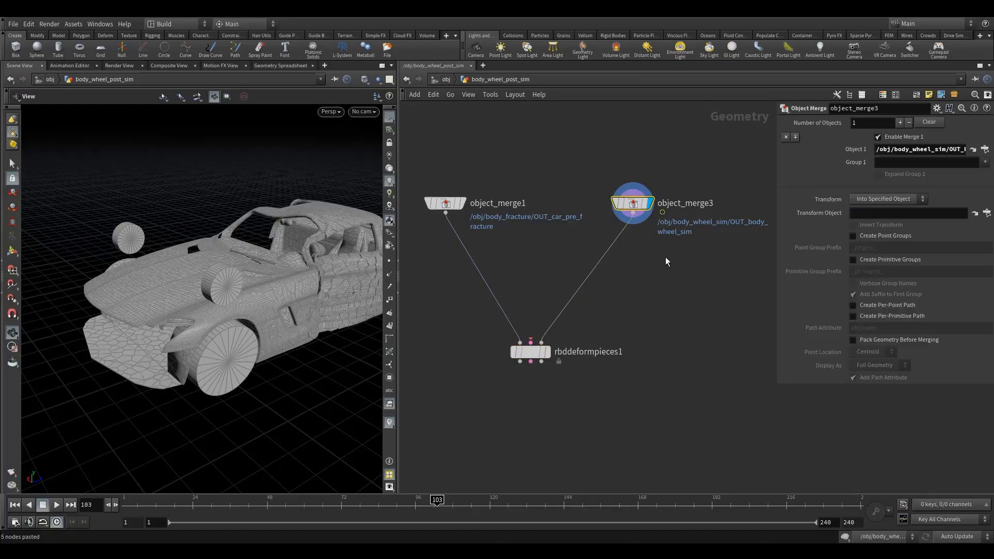
pyautogui.click(444, 203)
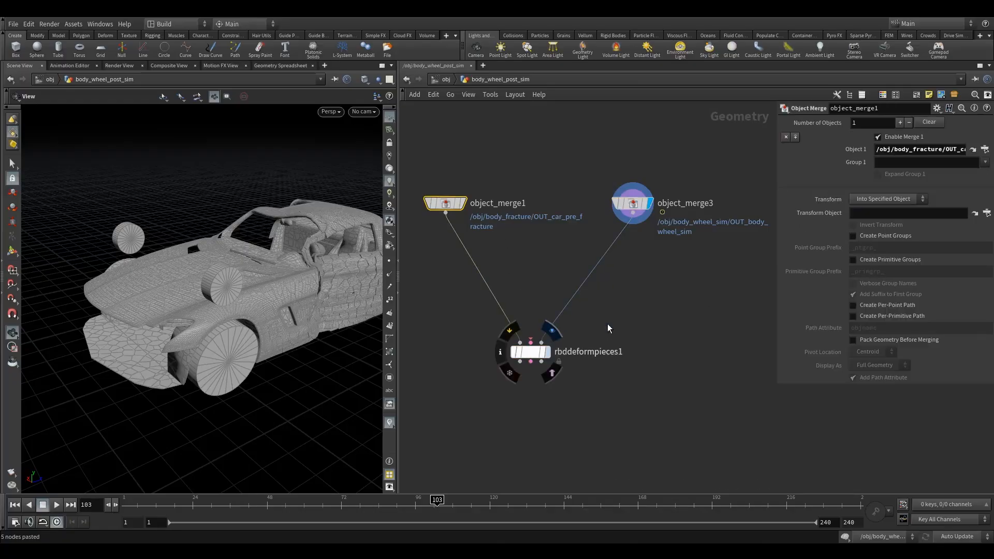
# Display the RBD Deform Pieces node and examine the deformed car body and its cracks up close.
pyautogui.moveTo(607, 324); pyautogui.dragTo(490, 373)
pyautogui.moveTo(245, 237); pyautogui.dragTo(284, 279)
pyautogui.moveTo(283, 279); pyautogui.dragTo(406, 284, button='right')
pyautogui.moveTo(244, 290); pyautogui.dragTo(161, 279, button='middle')
pyautogui.moveTo(161, 279); pyautogui.dragTo(215, 286, button='right')
pyautogui.moveTo(216, 285); pyautogui.dragTo(201, 262)
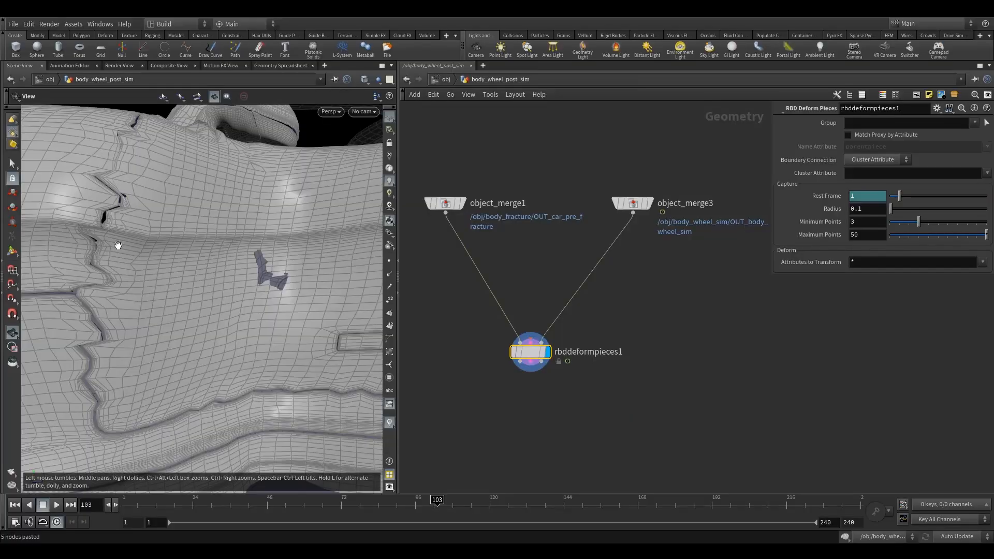
pyautogui.moveTo(165, 331); pyautogui.dragTo(114, 315, button='right')
pyautogui.moveTo(114, 316); pyautogui.dragTo(222, 299)
# Insert an Unpack node between the body_wheel_sim merge and the RBD Deform Pieces node.
pyautogui.moveTo(636, 267); pyautogui.dragTo(632, 298, button='middle')
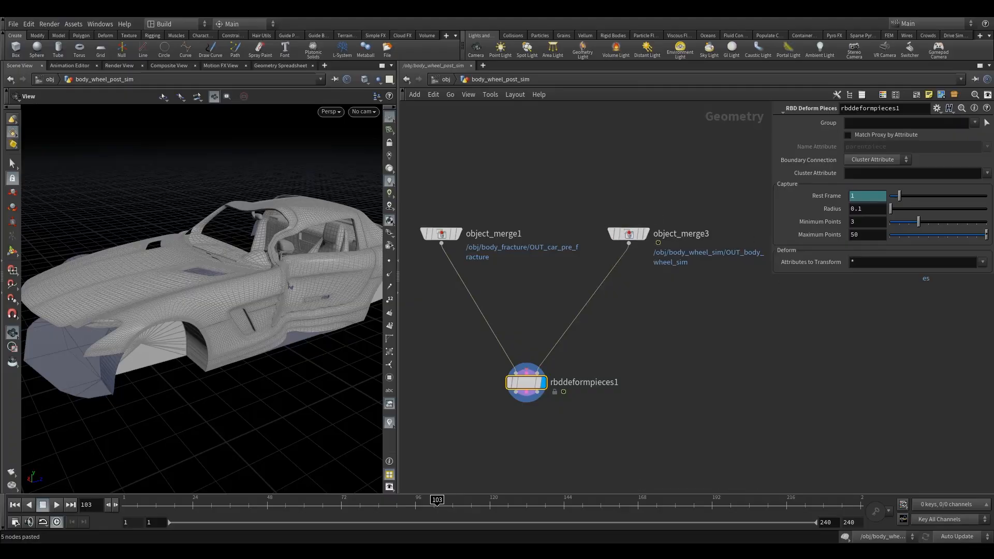
pyautogui.click(642, 234)
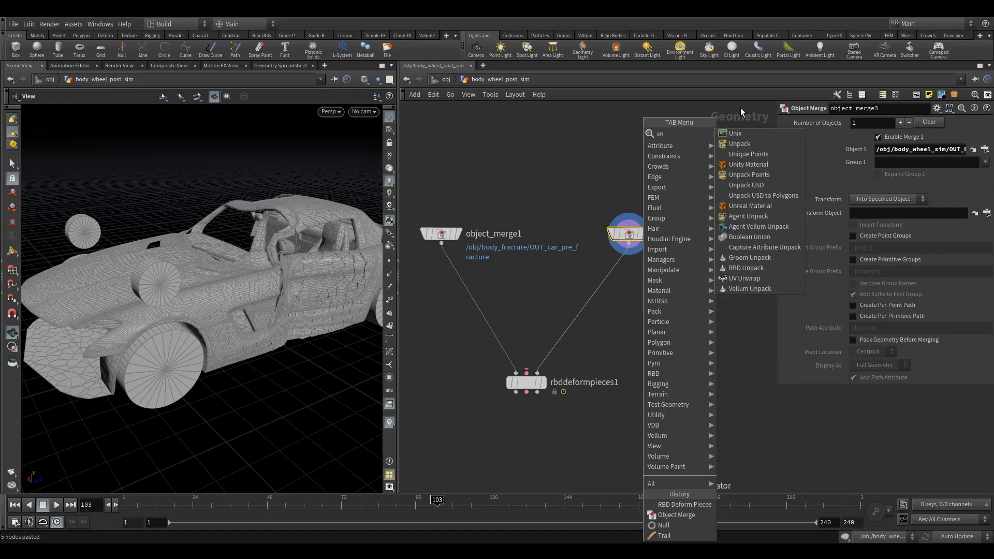
pyautogui.click(740, 143)
pyautogui.click(610, 285)
pyautogui.moveTo(607, 282); pyautogui.dragTo(633, 279)
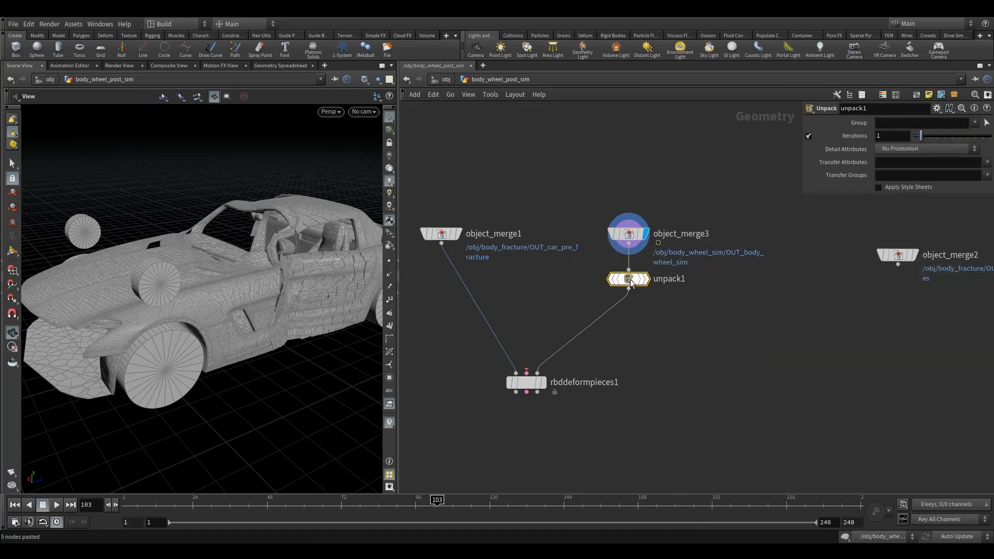
# Display the Unpack node and set its Transfer Attributes to name.
pyautogui.click(651, 257)
pyautogui.click(987, 162)
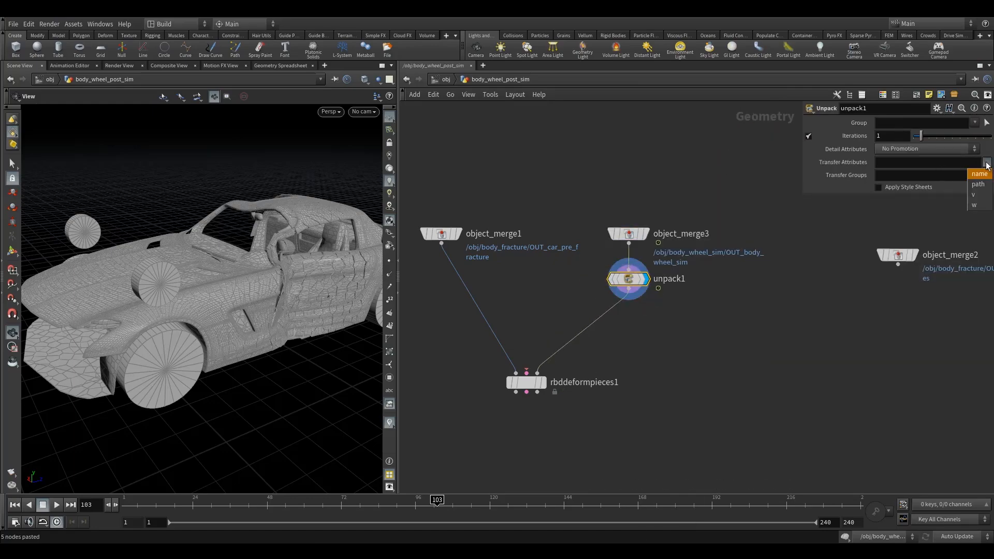
pyautogui.click(981, 176)
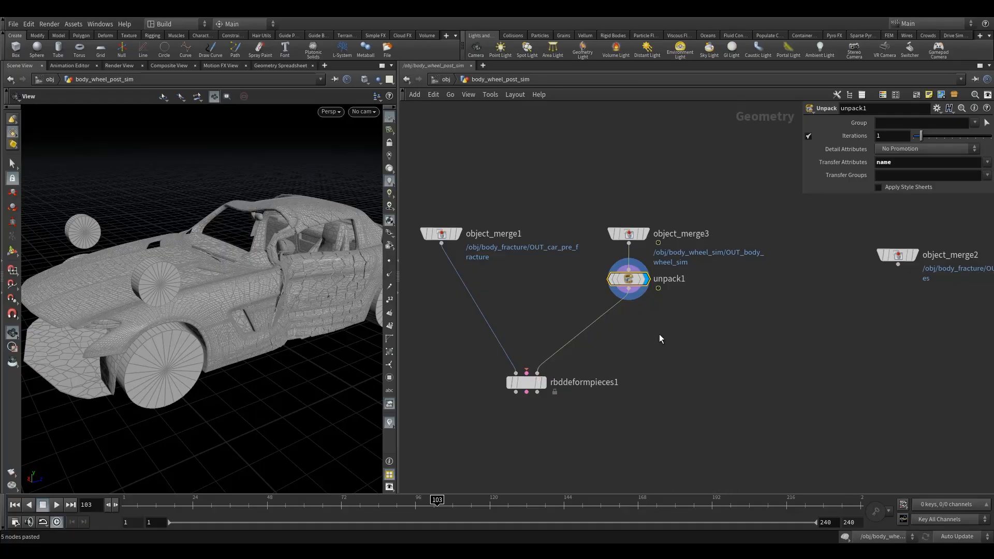
# Insert a Delete node between the Unpack node and RBD Deform Pieces.
pyautogui.moveTo(784, 376); pyautogui.dragTo(758, 366, button='middle')
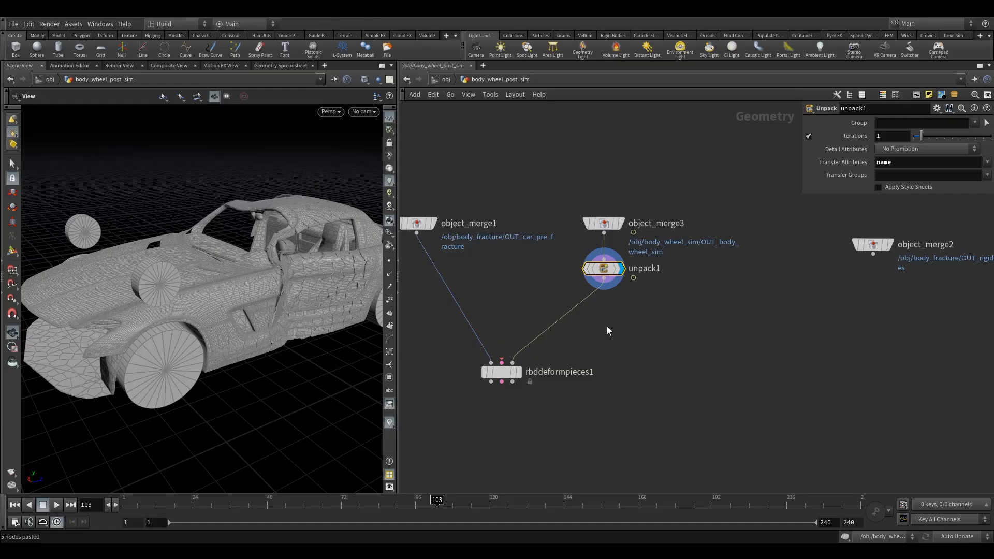
pyautogui.press('Tab')
pyautogui.write('de')
pyautogui.click(672, 133)
pyautogui.click(589, 309)
pyautogui.click(898, 124)
pyautogui.write('@name=')
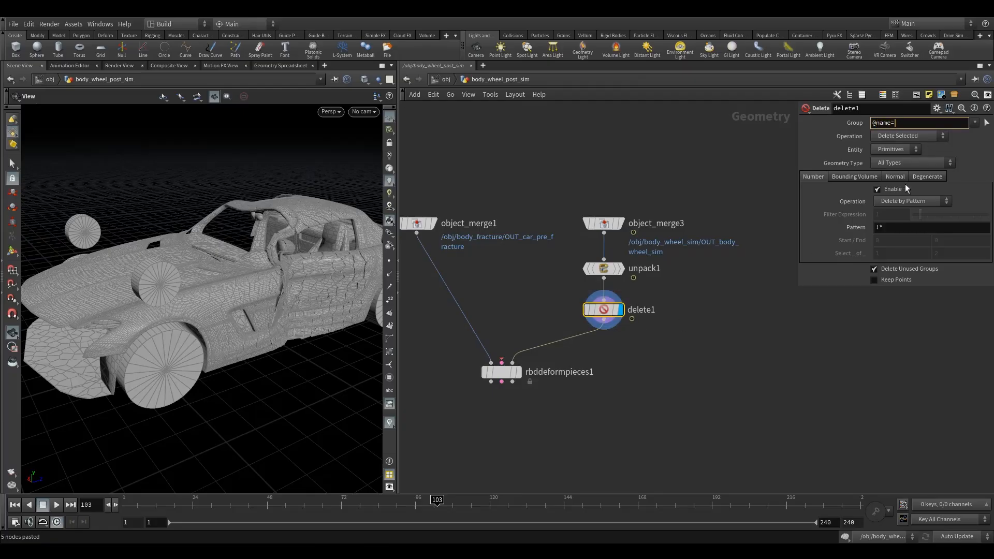
pyautogui.write('*bendy*')
pyautogui.press('Return')
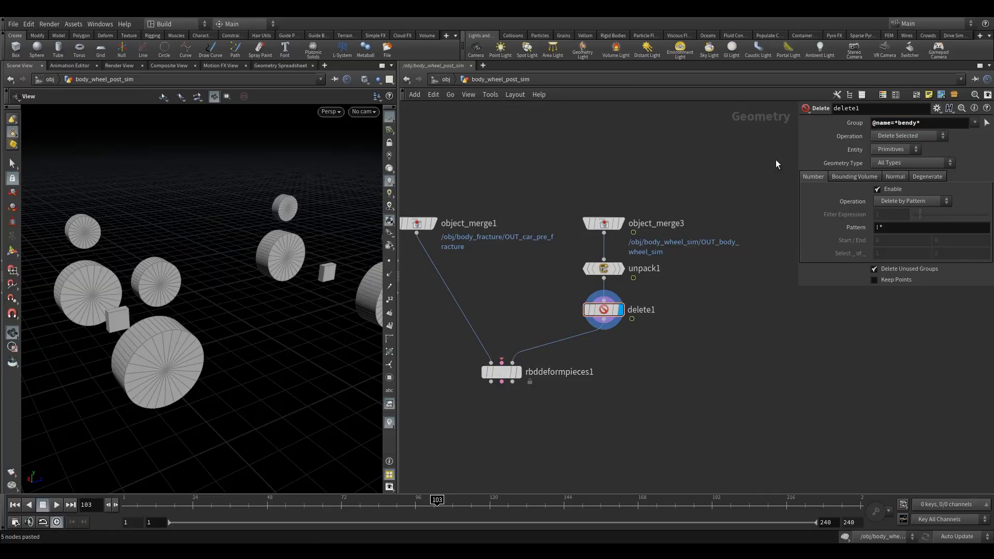
pyautogui.click(899, 136)
pyautogui.click(889, 156)
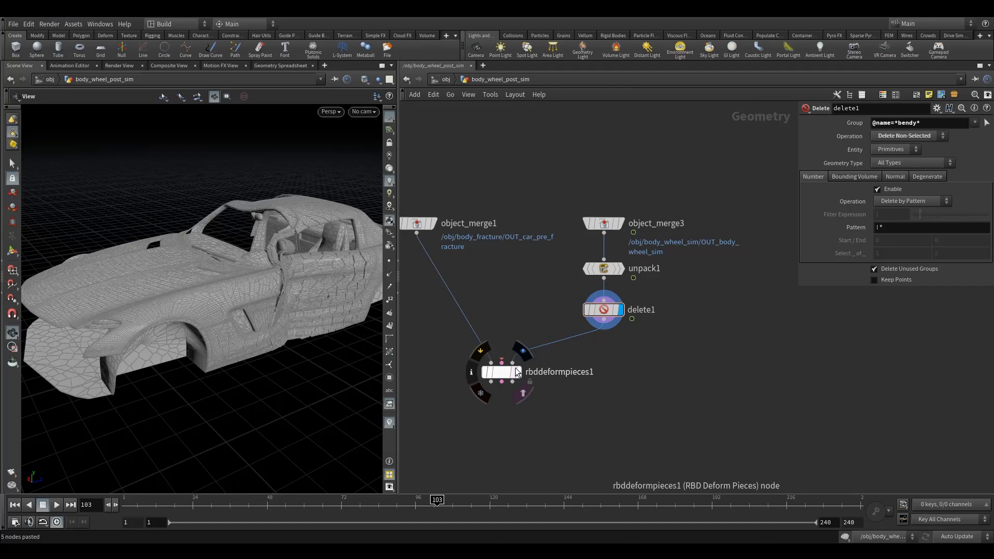
# Display and select the RBD Deform Pieces node, and inspect the cracks around the car's door up close.
pyautogui.moveTo(285, 294)
pyautogui.mouseDown()
pyautogui.moveTo(228, 285)
pyautogui.moveTo(293, 308)
pyautogui.moveTo(333, 280)
pyautogui.moveTo(291, 246)
pyautogui.moveTo(240, 262)
pyautogui.moveTo(290, 306)
pyautogui.mouseUp()
pyautogui.moveTo(492, 328); pyautogui.dragTo(578, 313, button='middle')
pyautogui.moveTo(724, 346); pyautogui.dragTo(760, 341, button='middle')
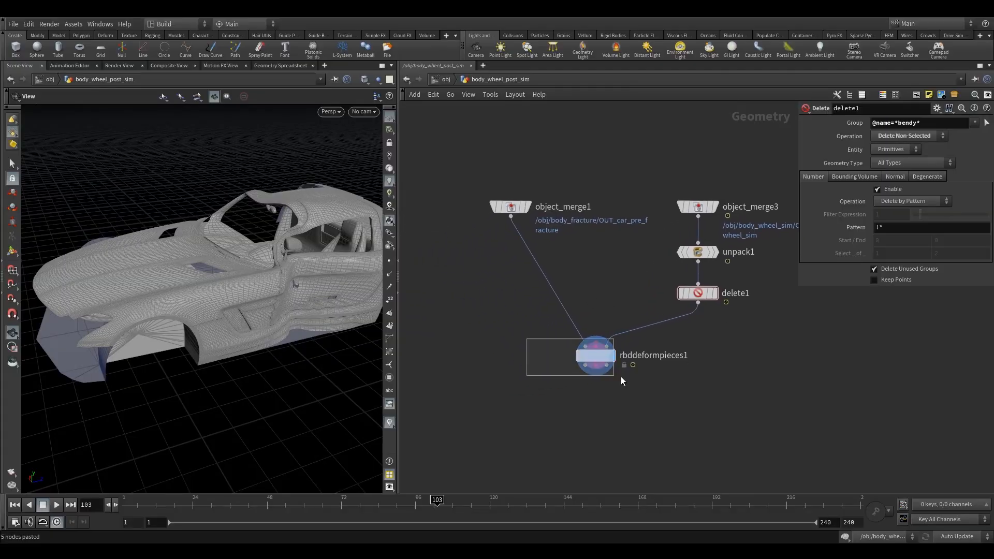
pyautogui.moveTo(597, 373); pyautogui.dragTo(597, 373)
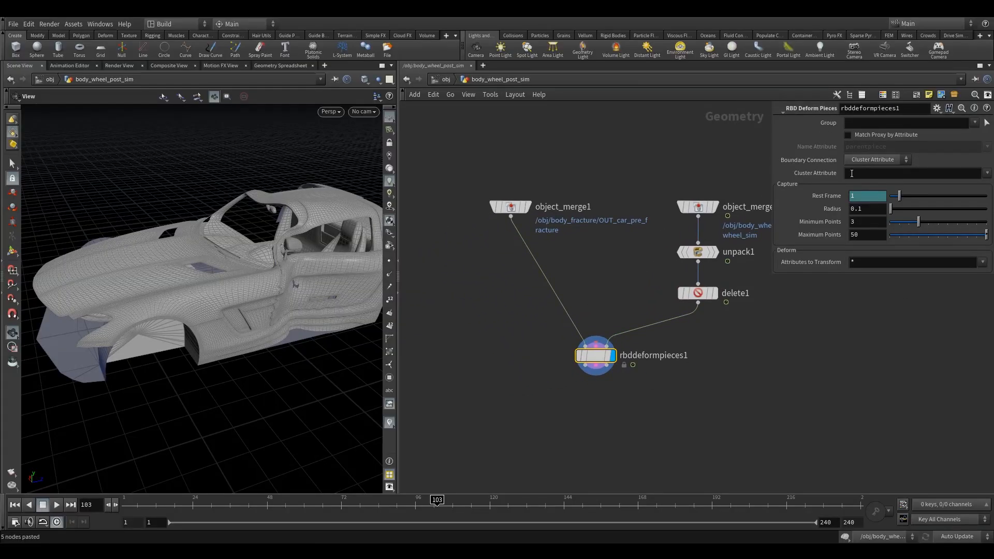
pyautogui.moveTo(239, 303); pyautogui.dragTo(151, 280)
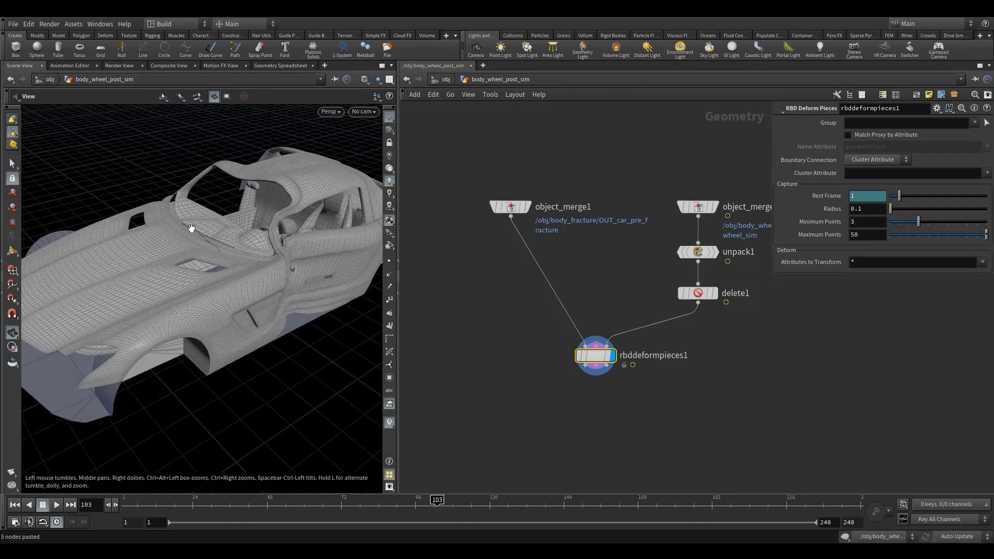
pyautogui.moveTo(252, 310); pyautogui.dragTo(165, 301)
pyautogui.moveTo(164, 301); pyautogui.dragTo(217, 341, button='right')
pyautogui.moveTo(218, 342); pyautogui.dragTo(178, 317)
pyautogui.moveTo(178, 317); pyautogui.dragTo(214, 314, button='right')
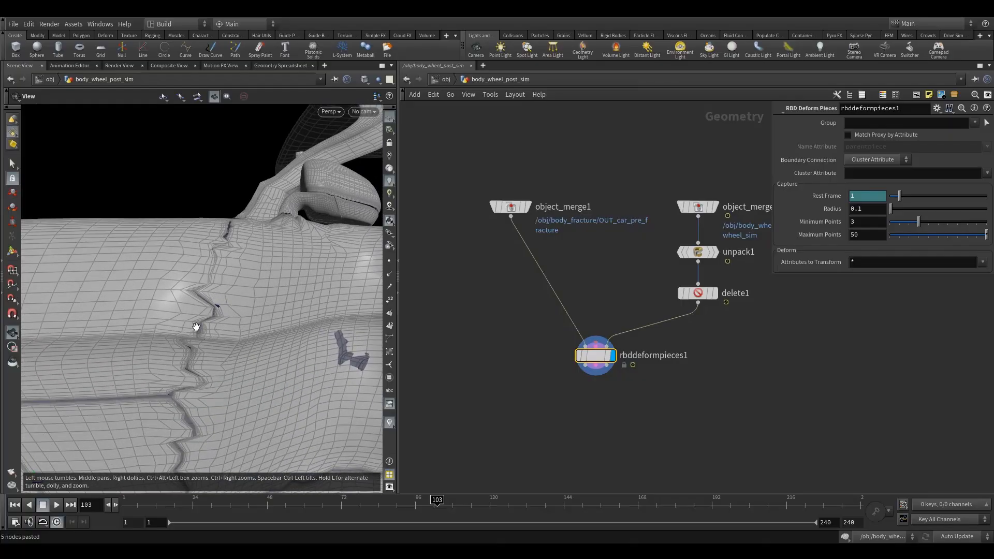
# Examine the crack lines along the deformed car door from several angles, and shift the RBD Deform Pieces node slightly.
pyautogui.moveTo(207, 349); pyautogui.dragTo(217, 353)
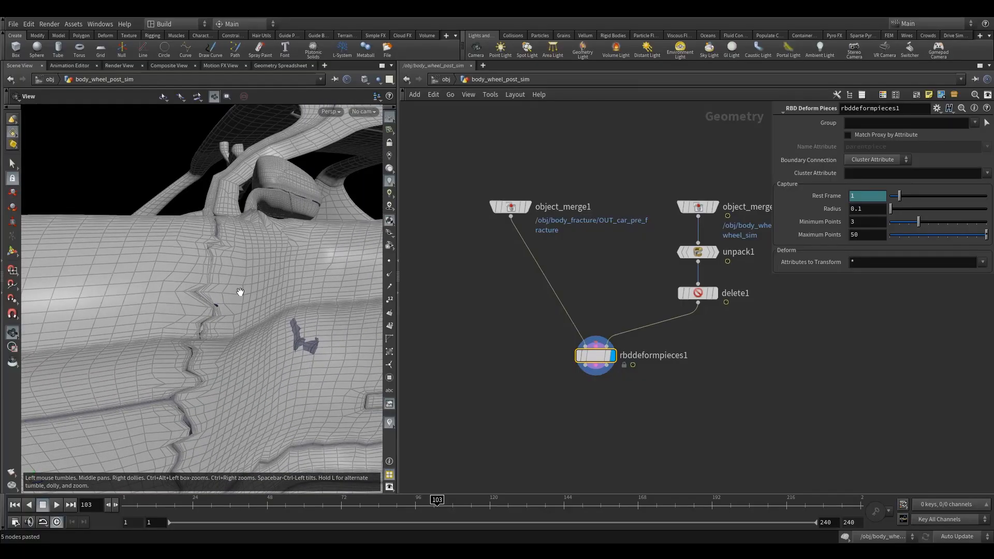
pyautogui.moveTo(168, 329); pyautogui.dragTo(150, 311, button='right')
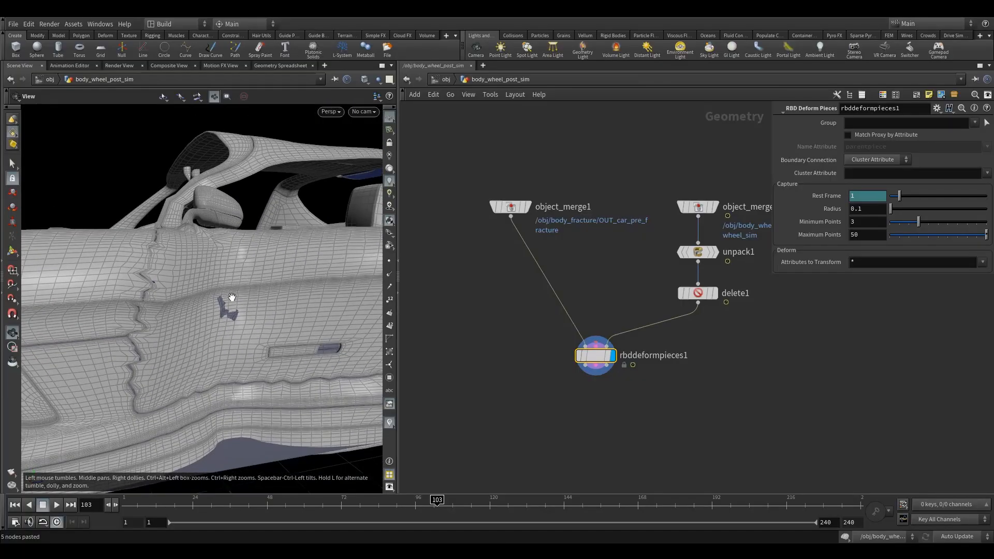
pyautogui.moveTo(248, 293); pyautogui.dragTo(300, 284)
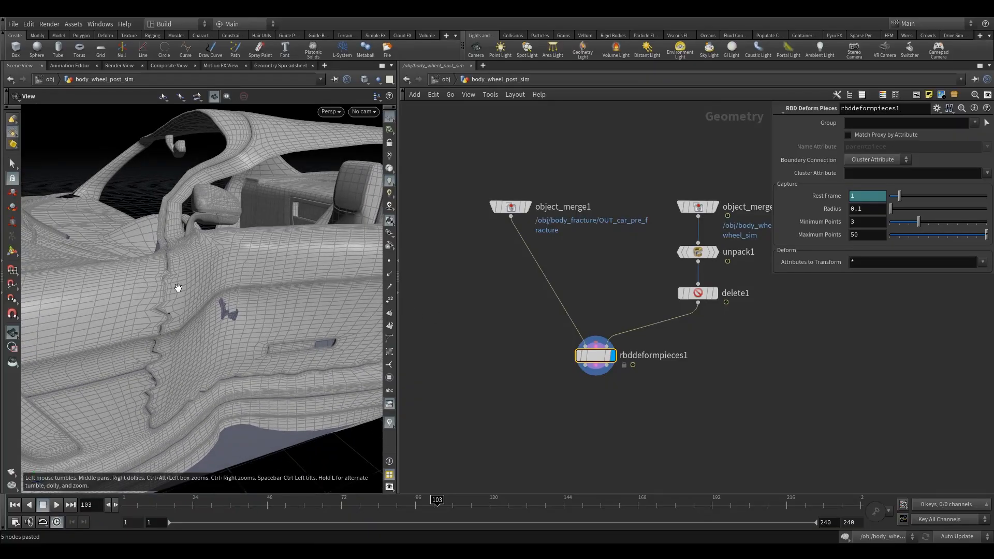
pyautogui.moveTo(240, 276); pyautogui.dragTo(257, 289)
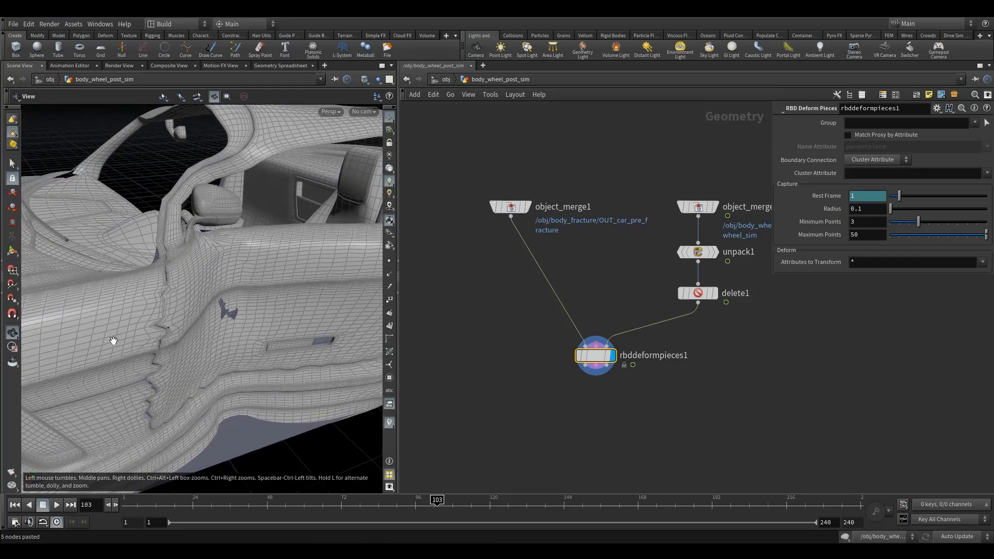
pyautogui.moveTo(595, 357)
pyautogui.moveTo(596, 357); pyautogui.dragTo(588, 364)
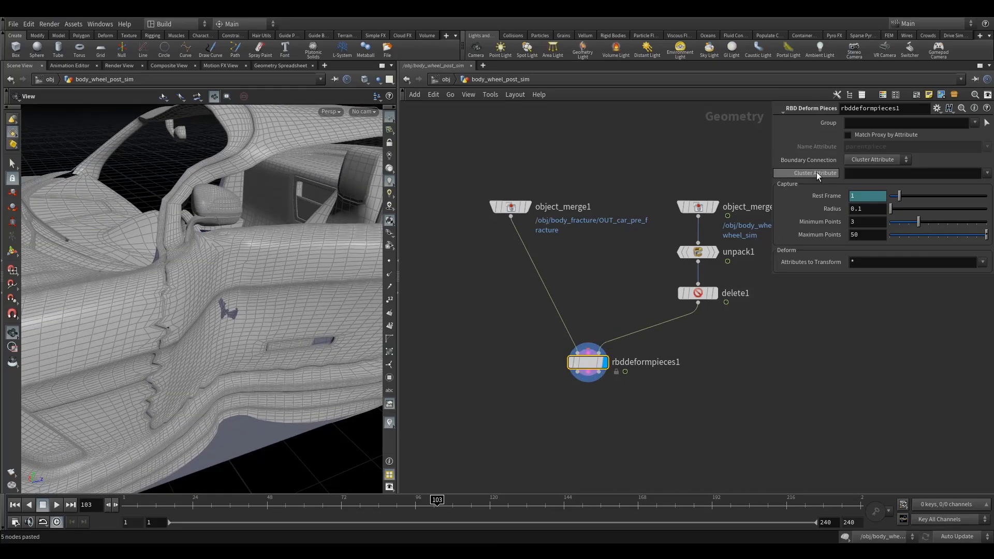
# Display the Delete node and check its node info for the class primitive attribute.
pyautogui.click(707, 293)
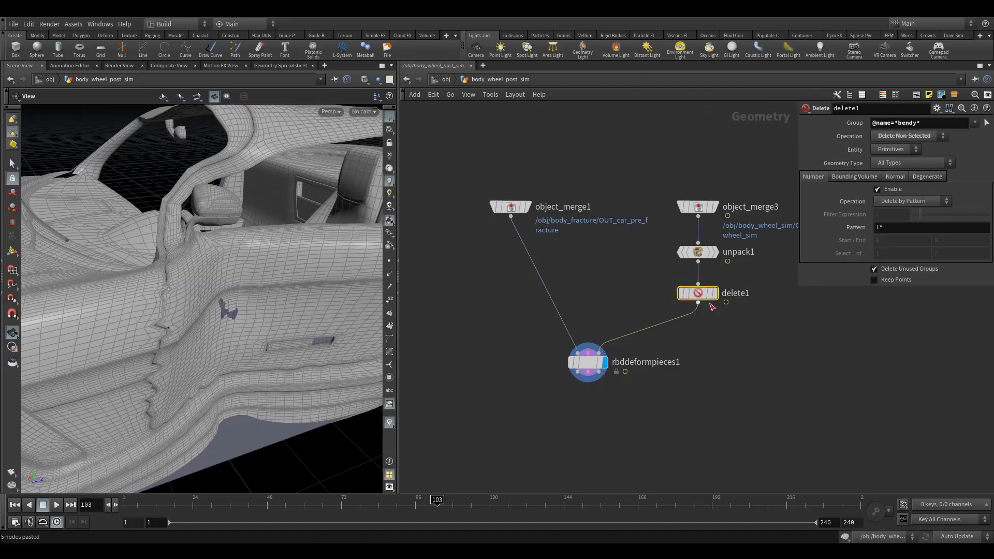
pyautogui.click(710, 294)
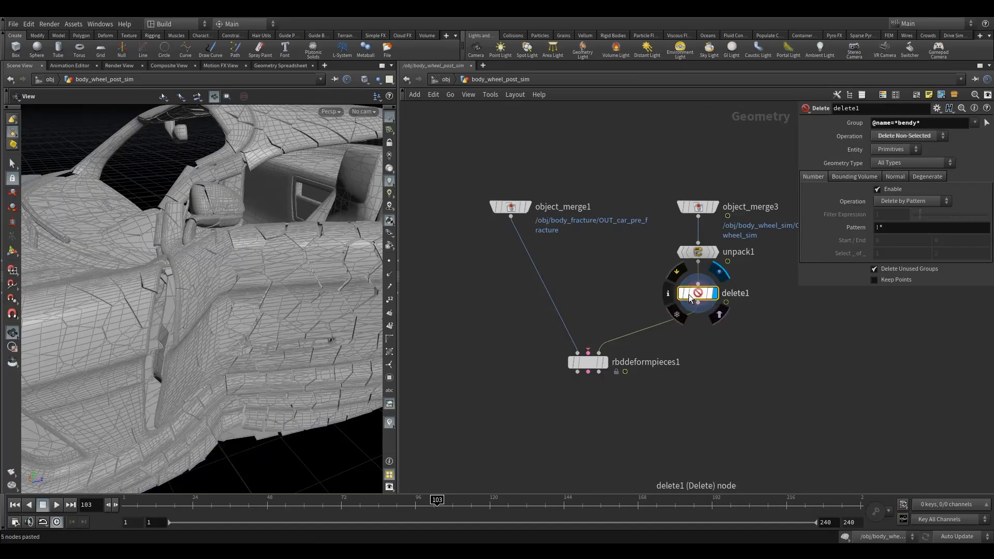
pyautogui.click(668, 293)
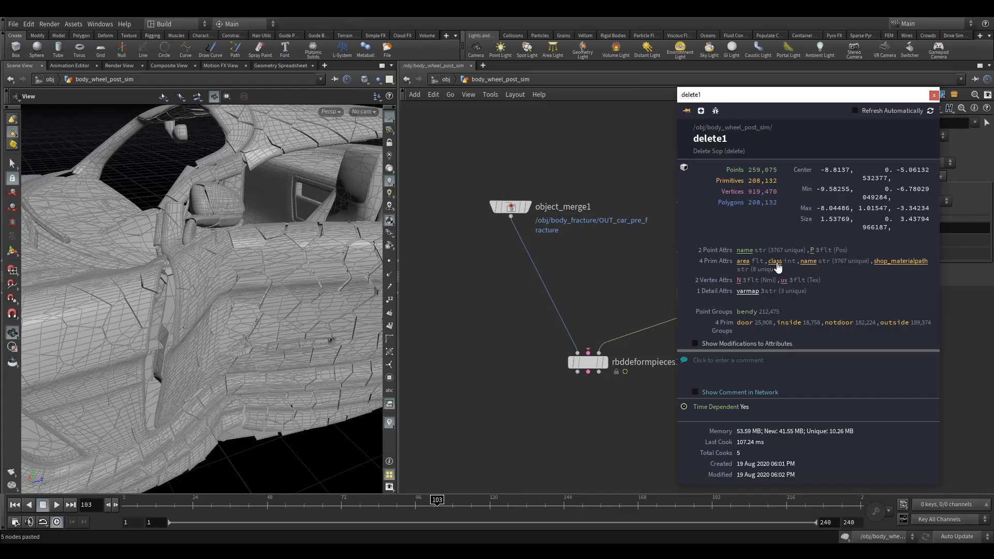
pyautogui.click(934, 96)
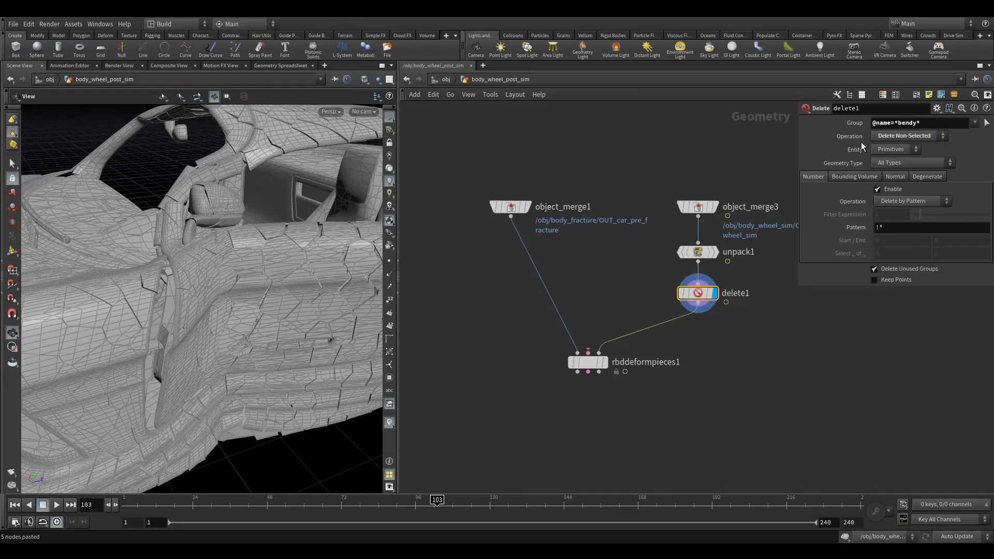
# Select the RBD Deform Pieces node and move it lower to make room above it.
pyautogui.moveTo(552, 353); pyautogui.dragTo(582, 364)
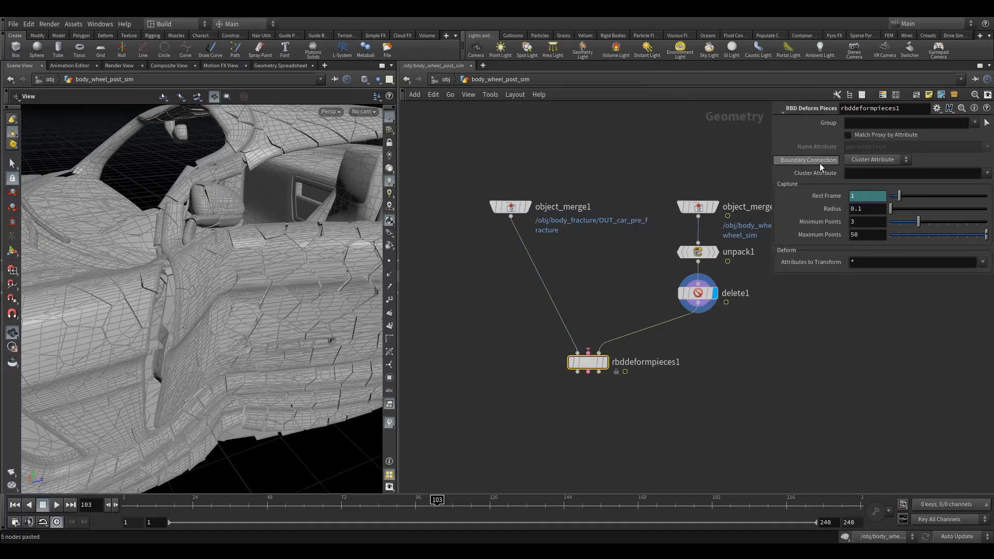
pyautogui.moveTo(585, 365); pyautogui.dragTo(550, 397)
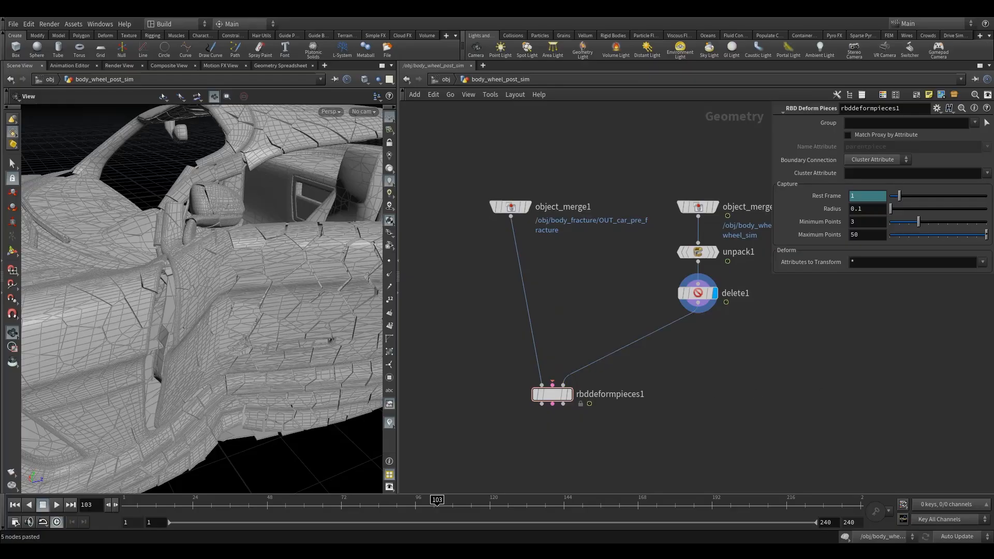
pyautogui.click(698, 309)
pyautogui.press('Tab')
pyautogui.write('aw')
pyautogui.press('Escape')
# Insert an Attribute Wrangle between the Delete node and RBD Deform Pieces, and display it.
pyautogui.click(644, 337)
pyautogui.press('Tab')
pyautogui.write('aw')
pyautogui.click(769, 111)
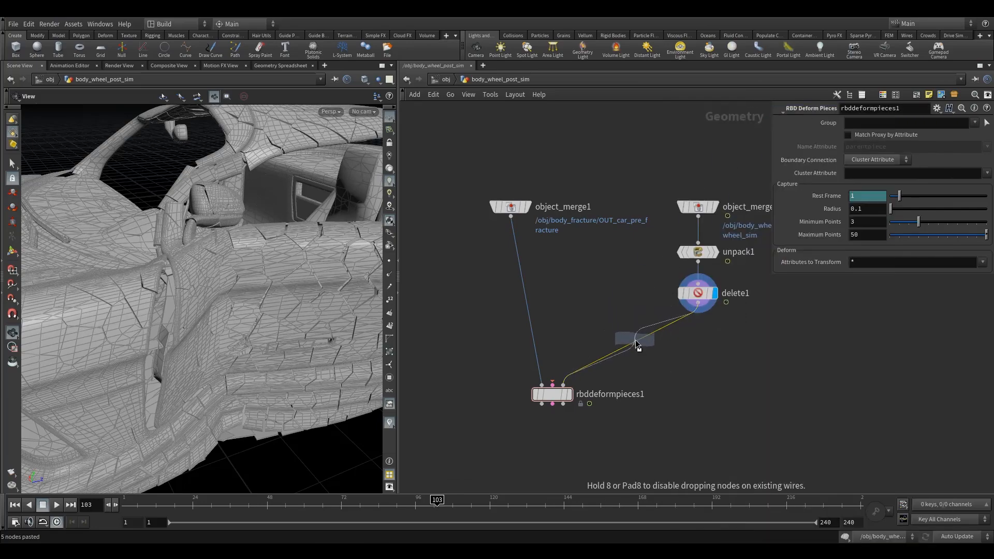
pyautogui.click(642, 333)
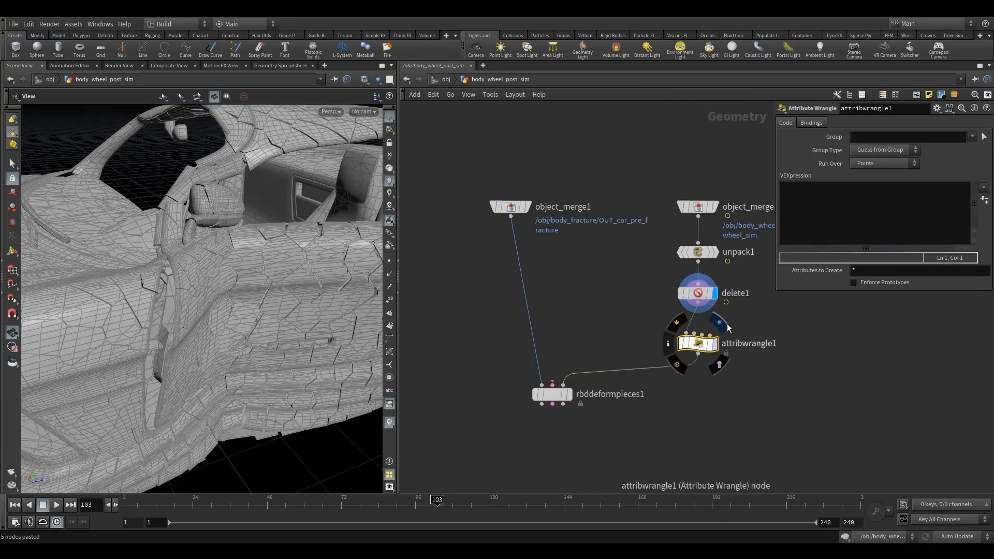
pyautogui.click(715, 344)
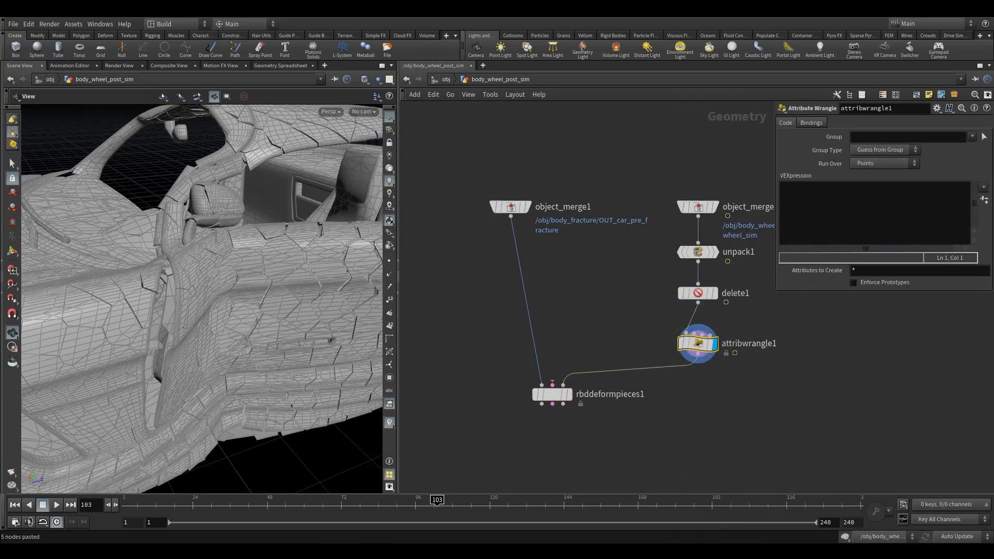
# Write s@section = itoa(i@class); as the wrangle's VEXpression and set it to run over Primitives.
pyautogui.click(848, 214)
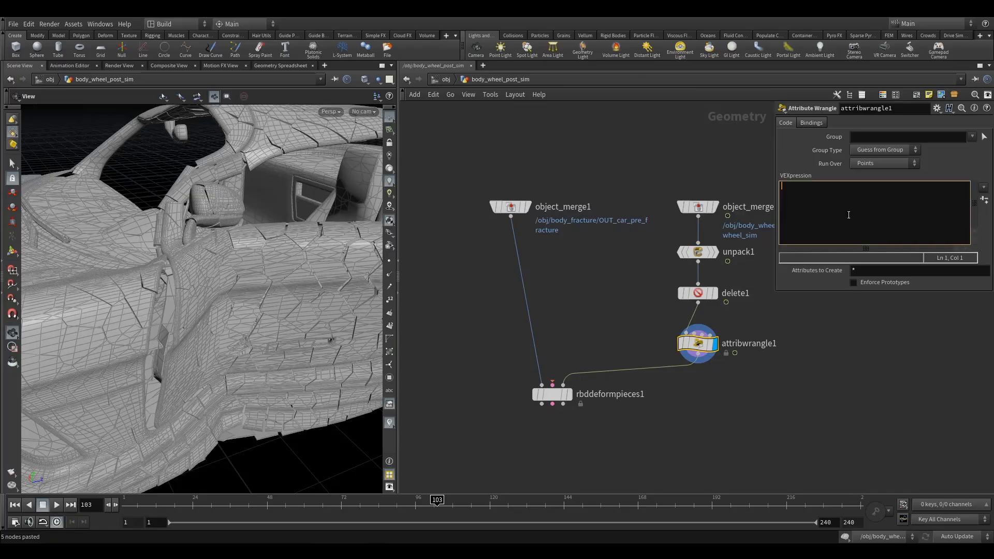
pyautogui.write('s@section = it')
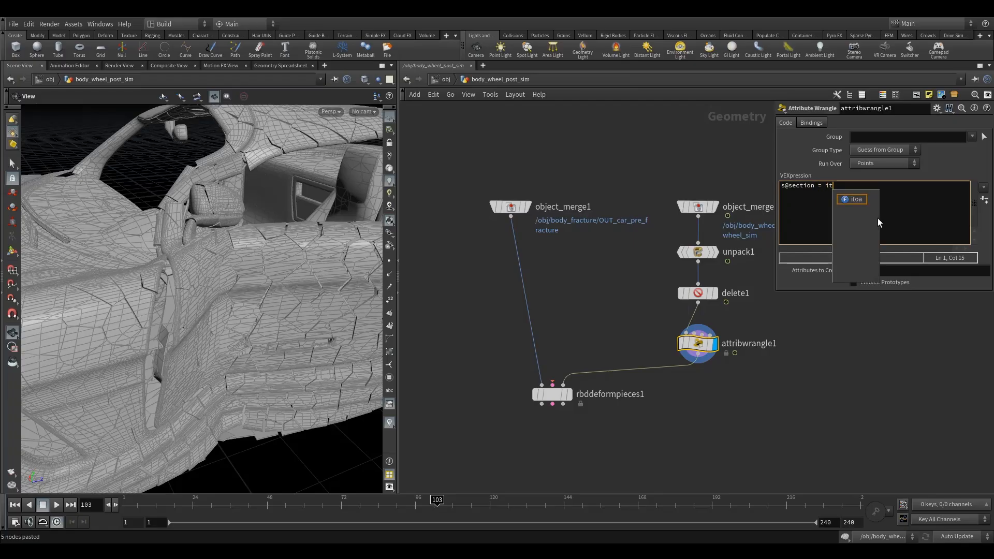
pyautogui.write('oa')
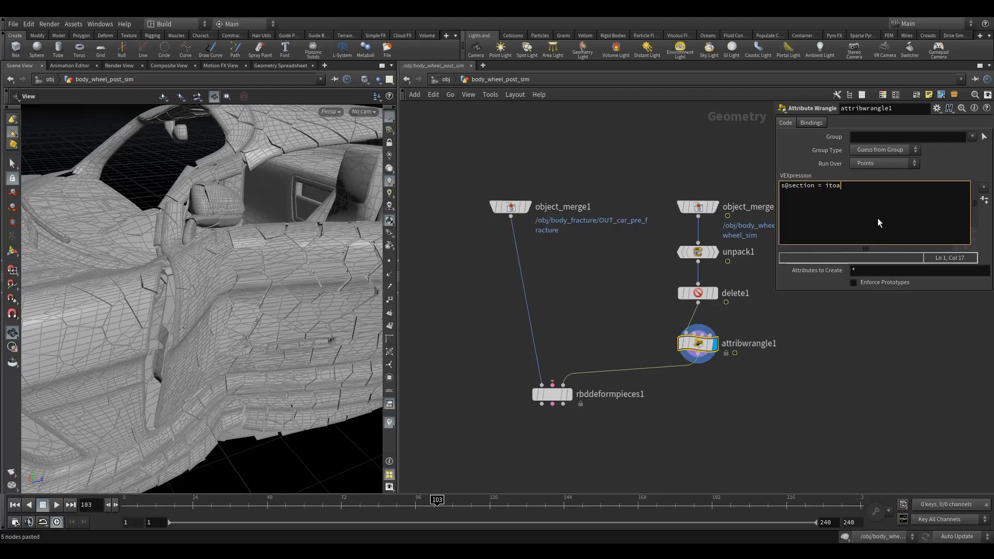
pyautogui.write('(i@class);')
pyautogui.click(882, 456)
pyautogui.click(884, 163)
pyautogui.click(875, 176)
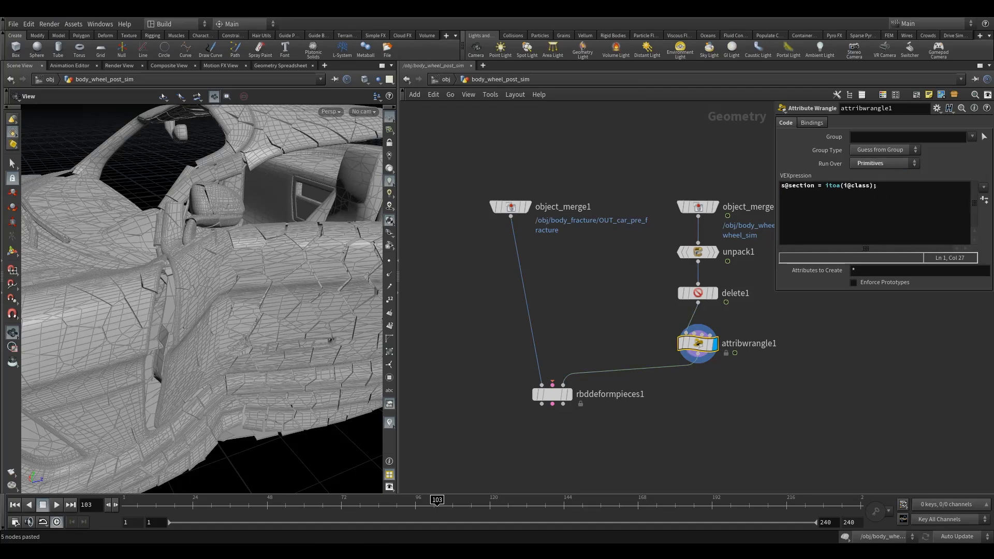
# Duplicate the wrangle onto the pre-fracture branch, and set the Cluster Attribute of RBD Deform Pieces to section.
pyautogui.keyDown('alt'); pyautogui.moveTo(696, 343); pyautogui.dragTo(518, 333); pyautogui.keyUp('alt')
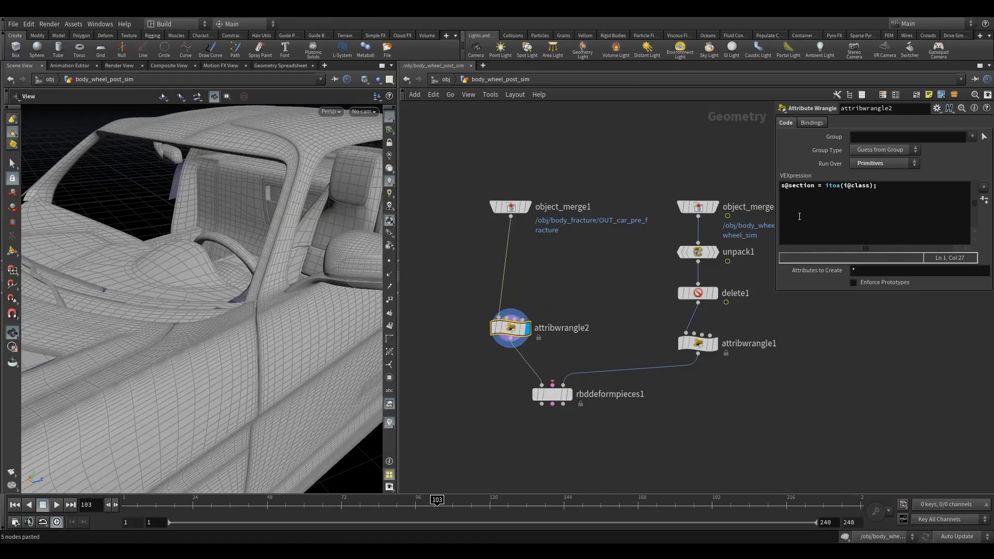
pyautogui.moveTo(815, 189); pyautogui.dragTo(793, 189)
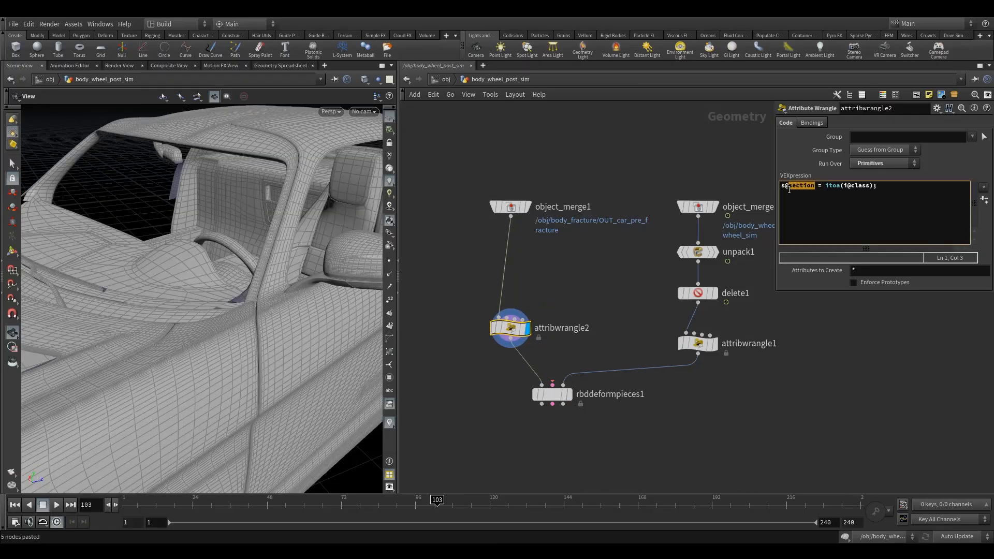
pyautogui.click(551, 394)
pyautogui.click(859, 173)
pyautogui.write('section')
pyautogui.click(753, 393)
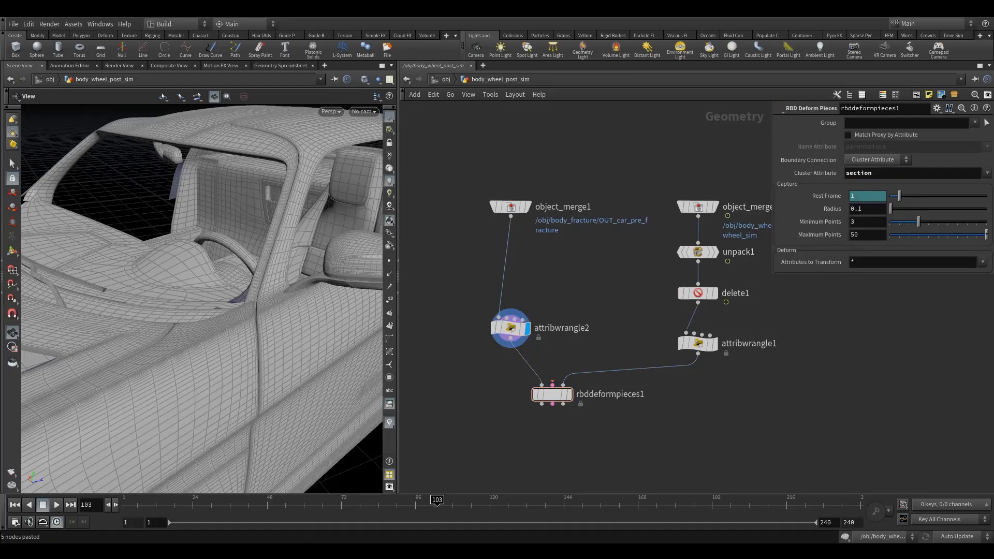
# Display the RBD Deform Pieces node and inspect the gap between the front fender and the door.
pyautogui.moveTo(515, 389)
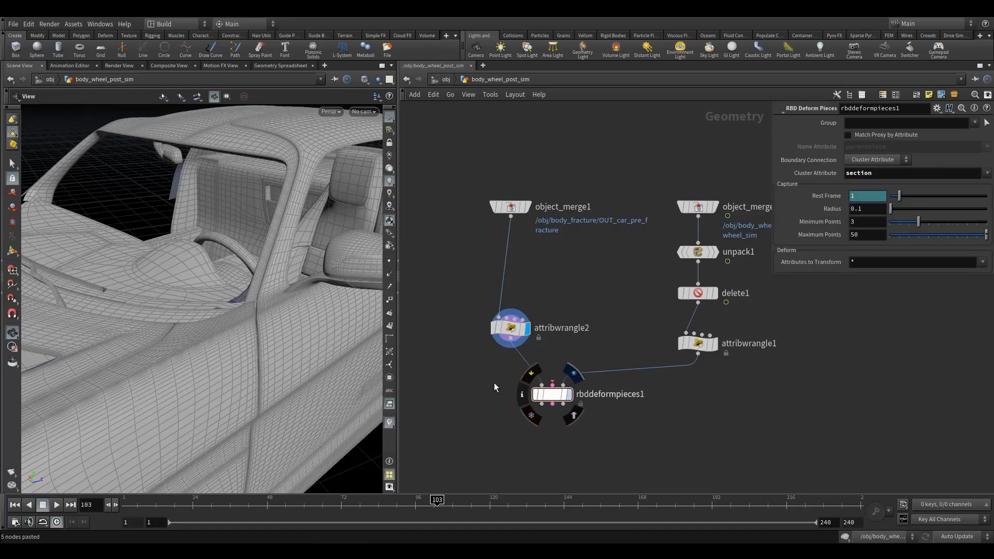
pyautogui.click(569, 394)
pyautogui.moveTo(275, 355); pyautogui.dragTo(194, 300)
pyautogui.moveTo(194, 300); pyautogui.dragTo(233, 316, button='right')
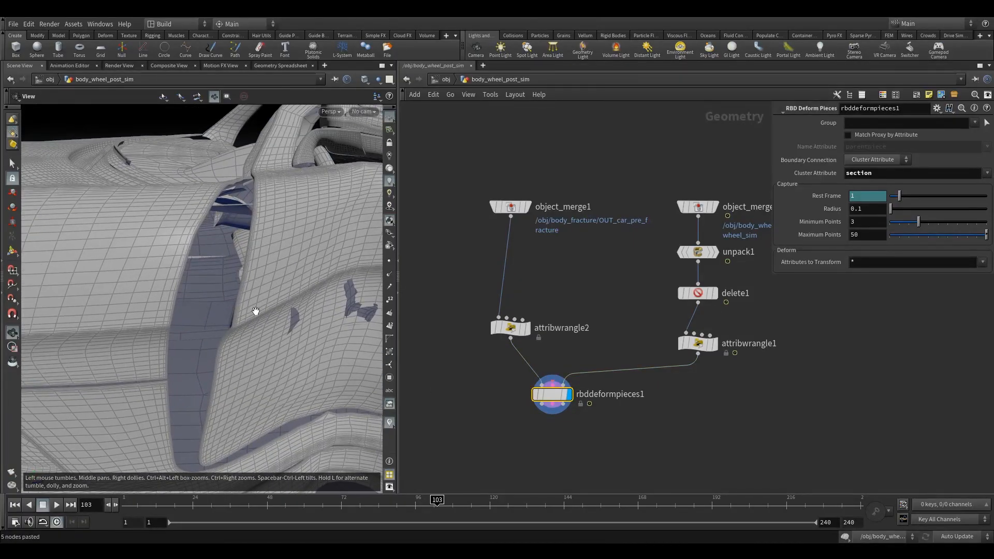
pyautogui.moveTo(164, 403); pyautogui.dragTo(227, 400, button='right')
pyautogui.moveTo(228, 399); pyautogui.dragTo(249, 414)
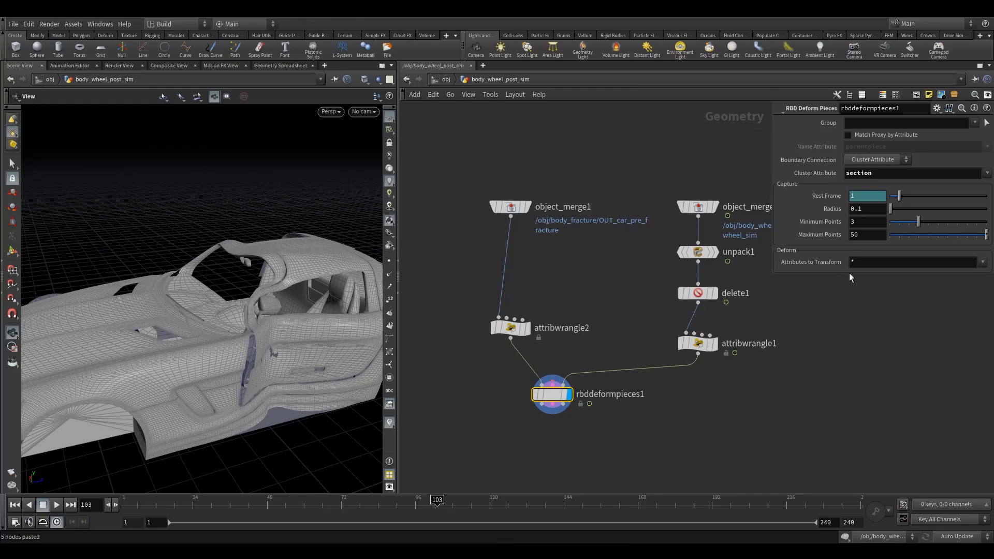
# Set RBD Deform Pieces' Maximum Points to 50 and move the pre-fracture branch's wrangle up.
pyautogui.click(868, 235)
pyautogui.press('BackSpace')
pyautogui.write('50')
pyautogui.moveTo(510, 330); pyautogui.dragTo(511, 304)
# Hide the viewport's reference grid and display the pre-fracture branch's wrangle to examine the car's underside.
pyautogui.moveTo(262, 399); pyautogui.dragTo(244, 334)
pyautogui.moveTo(253, 429); pyautogui.dragTo(247, 342, button='middle')
pyautogui.moveTo(247, 342); pyautogui.dragTo(266, 377, button='right')
pyautogui.moveTo(266, 377); pyautogui.dragTo(302, 326)
pyautogui.click(388, 131)
pyautogui.click(388, 117)
pyautogui.moveTo(286, 250); pyautogui.dragTo(243, 430)
pyautogui.click(528, 301)
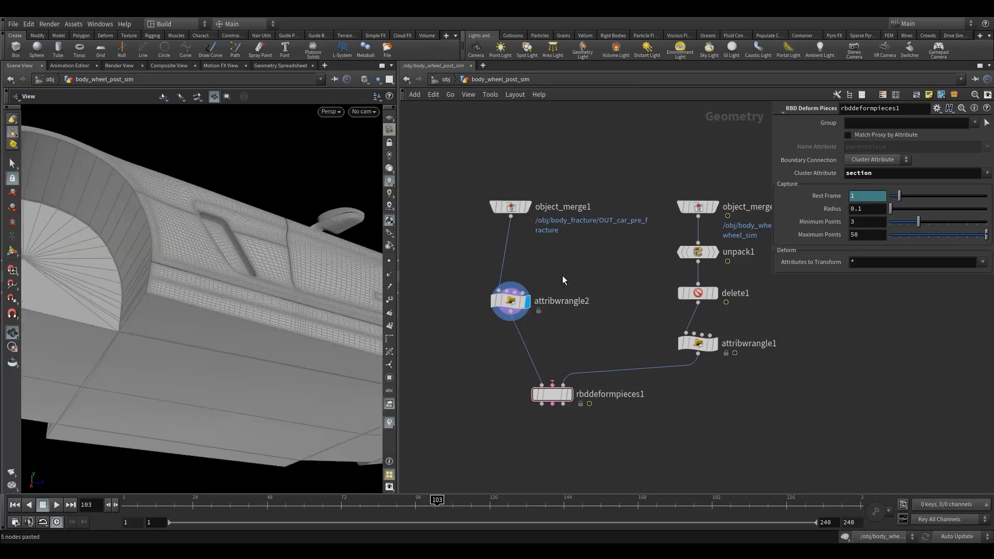
# Rename the pre-fracture branch's wrangle as section and the simulation branch's wrangle as section1.
pyautogui.click(510, 301)
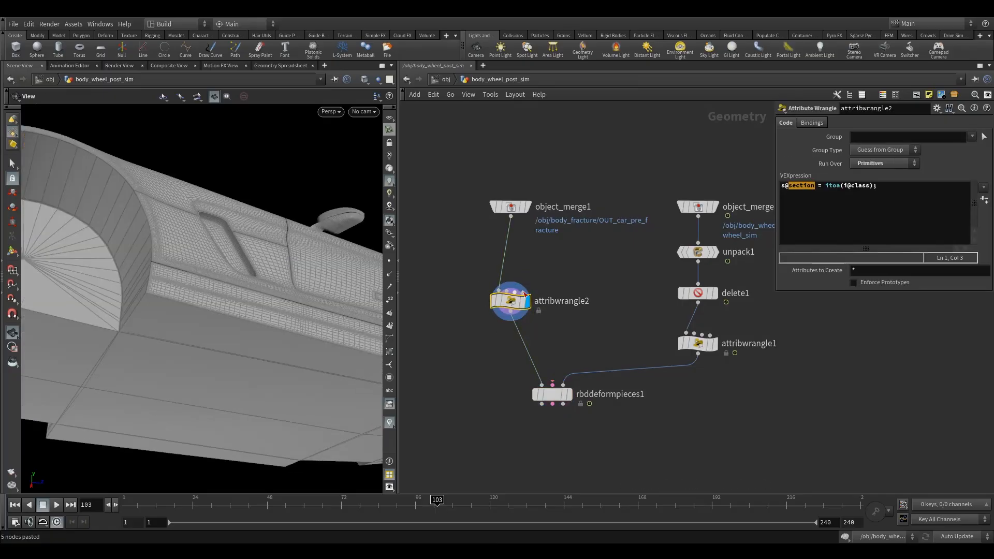
pyautogui.doubleClick(576, 303)
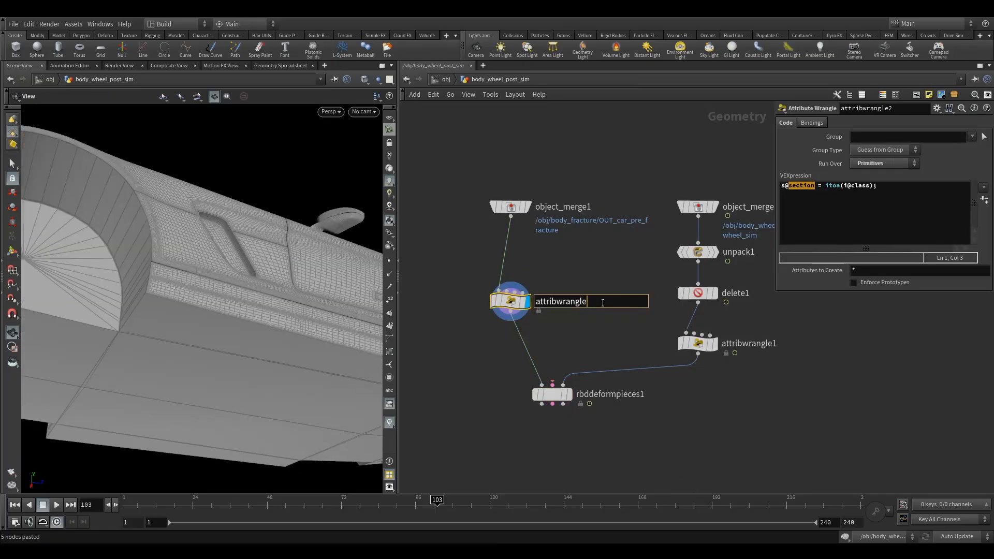
pyautogui.press('BackSpace')
pyautogui.press('BackSpace')
pyautogui.press('BackSpace')
pyautogui.press('BackSpace')
pyautogui.press('BackSpace')
pyautogui.press('BackSpace')
pyautogui.press('BackSpace')
pyautogui.press('BackSpace')
pyautogui.press('BackSpace')
pyautogui.press('BackSpace')
pyautogui.press('BackSpace')
pyautogui.press('BackSpace')
pyautogui.press('Return')
pyautogui.doubleClick(776, 344)
pyautogui.moveTo(781, 343); pyautogui.dragTo(662, 353)
pyautogui.write('section')
# Rename the Delete node as iso_bendy.
pyautogui.click(735, 294)
pyautogui.moveTo(756, 294); pyautogui.dragTo(632, 311)
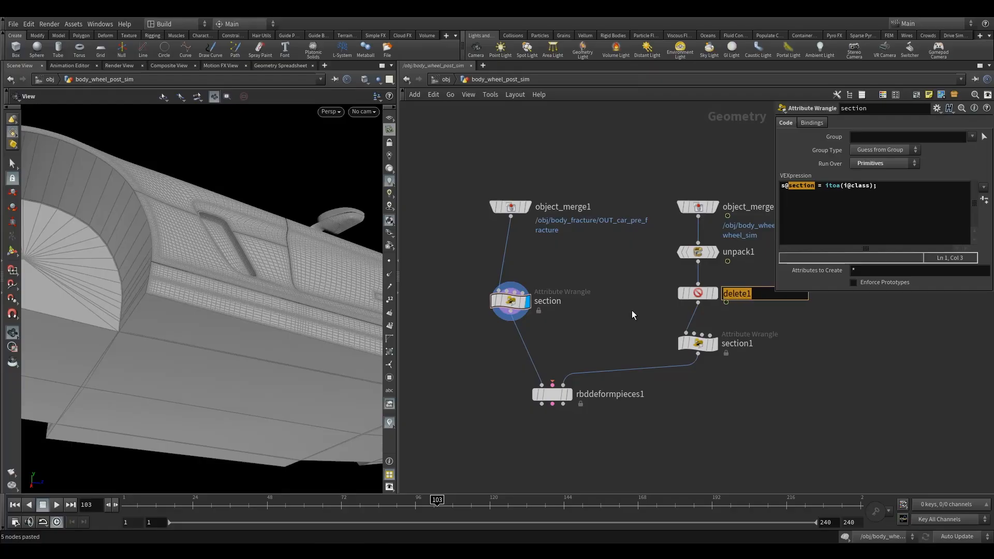
pyautogui.write('iso_bendy')
pyautogui.press('Return')
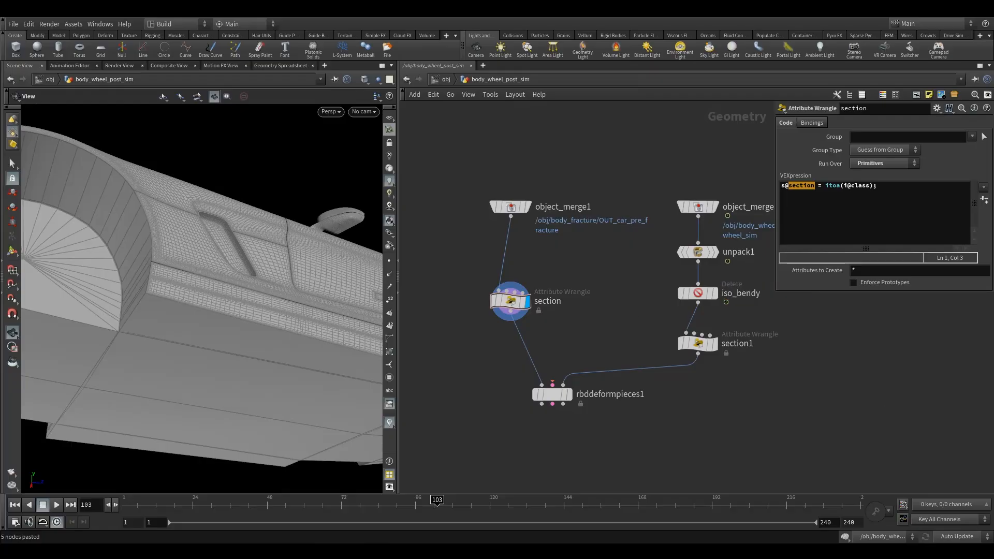
# Insert a Divide node between the section wrangle and RBD Deform Pieces, and display it.
pyautogui.press('Tab')
pyautogui.write('de')
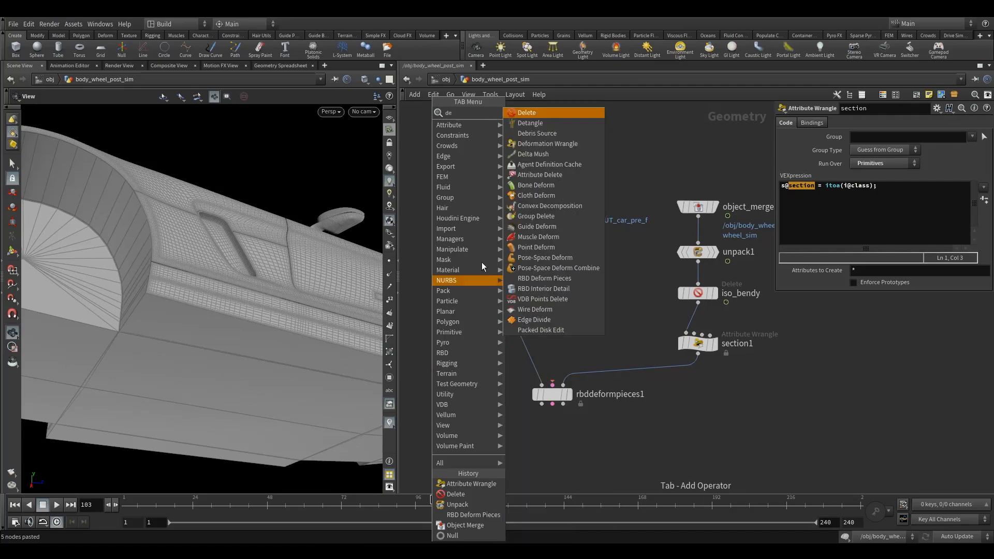
pyautogui.press('BackSpace')
pyautogui.press('BackSpace')
pyautogui.write('div')
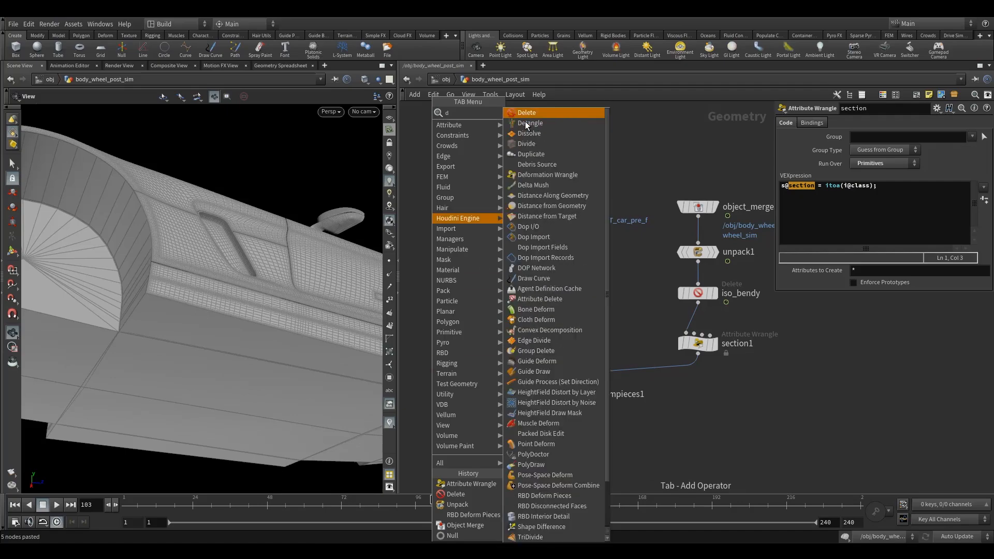
pyautogui.press('Return')
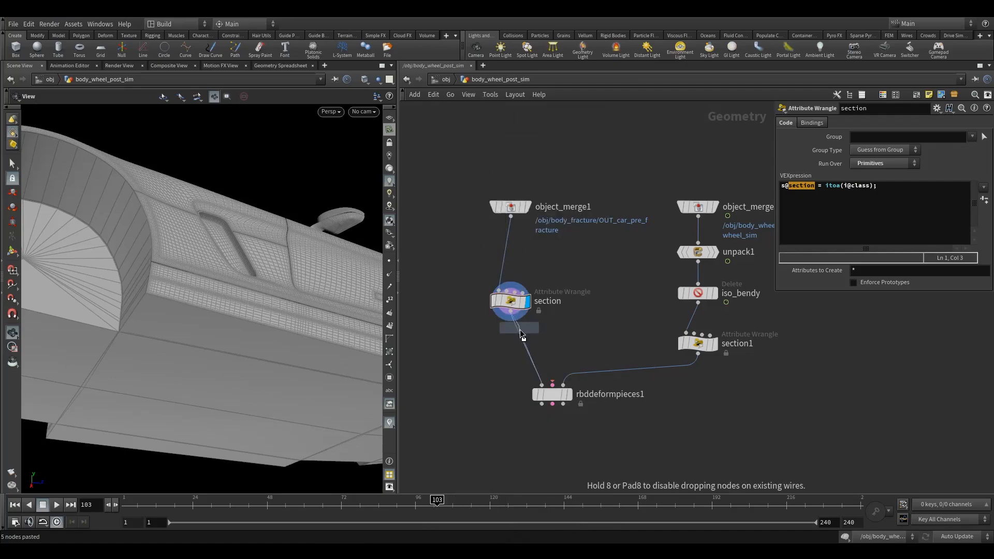
pyautogui.click(512, 346)
pyautogui.press('r')
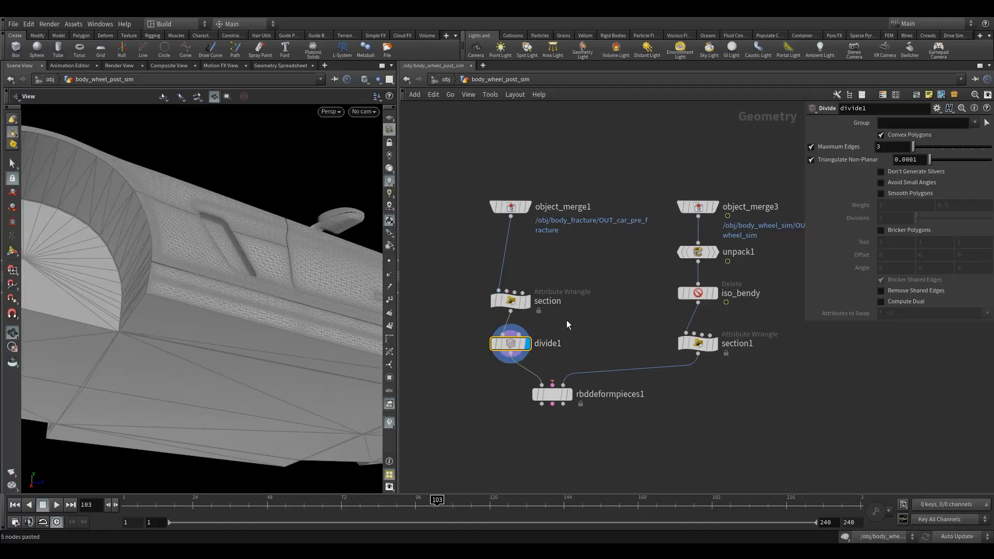
# Restrict the Divide node to the car's flat underside piece, class 398, and move the section wrangle up to space out the branch.
pyautogui.click(987, 124)
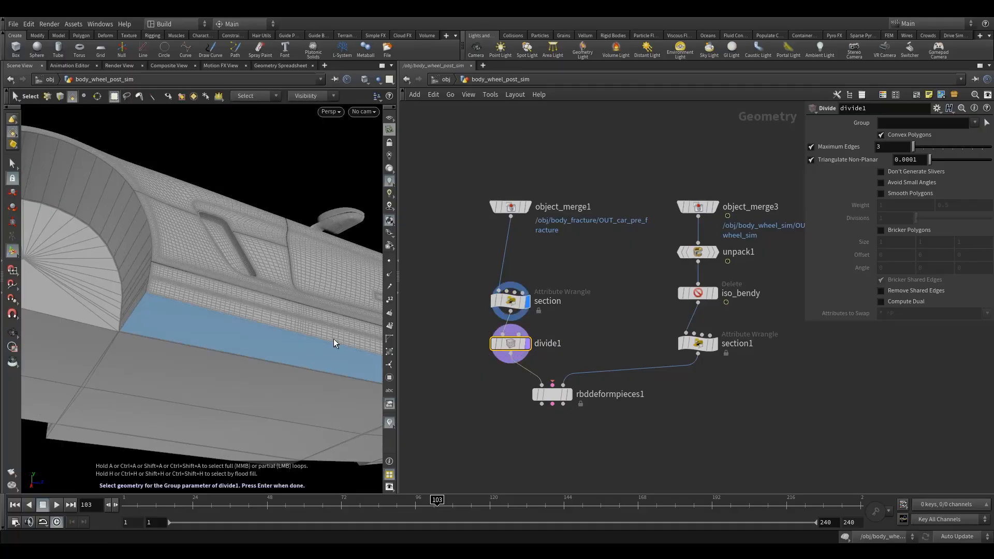
pyautogui.press('9')
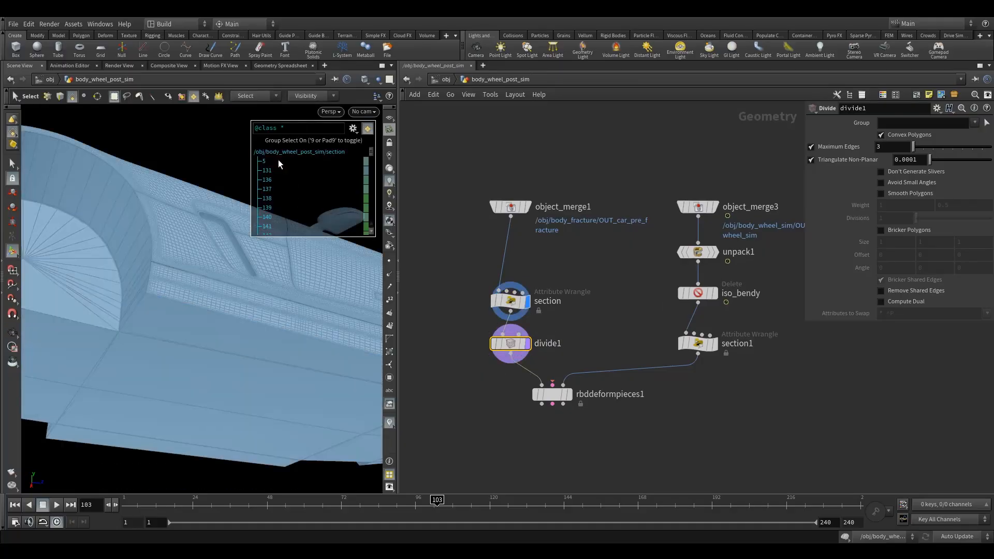
pyautogui.click(214, 353)
pyautogui.press('Return')
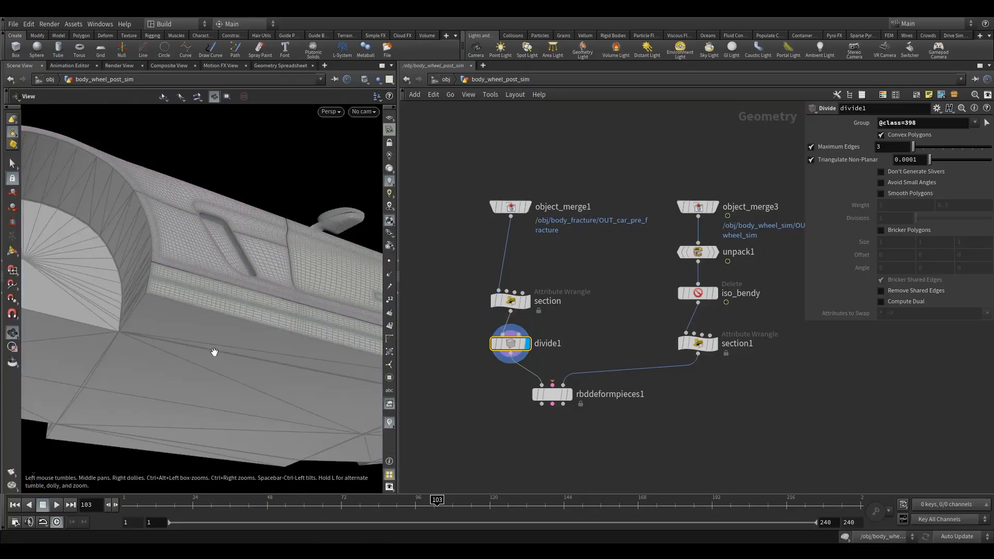
pyautogui.moveTo(513, 302)
pyautogui.moveTo(514, 302); pyautogui.dragTo(514, 274)
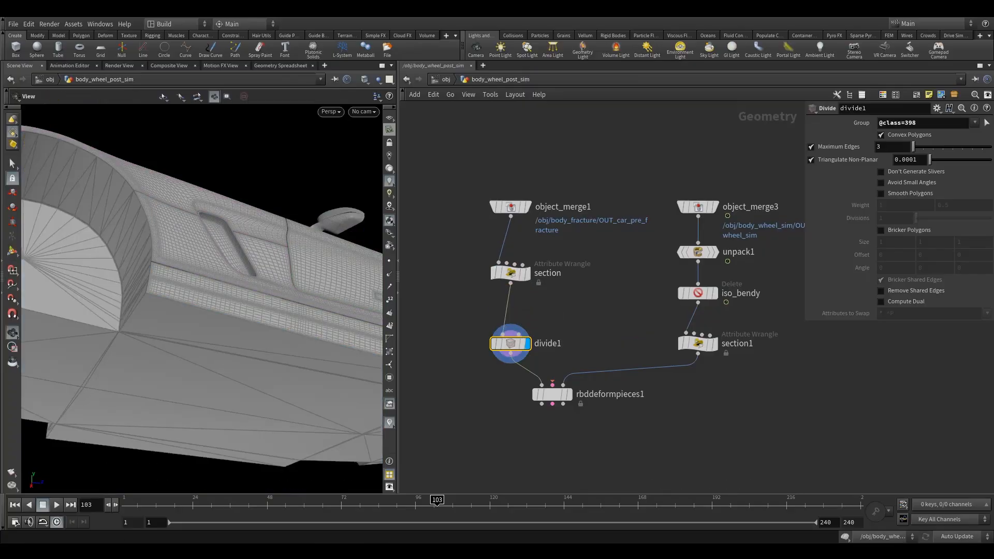
# With scene updating set to Manual, replace Convex Polygons with Bricker Polygons on the Divide node.
pyautogui.click(880, 135)
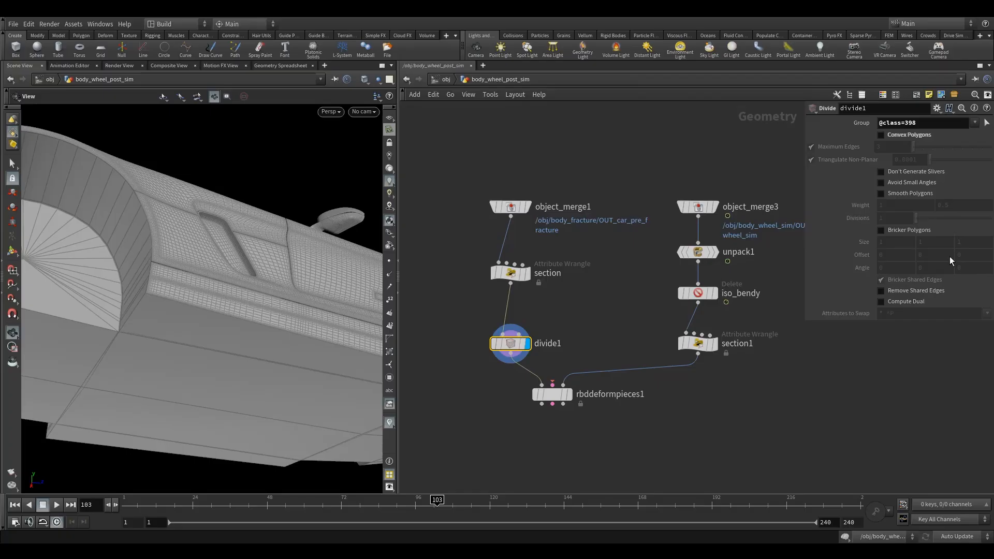
pyautogui.click(943, 532)
pyautogui.click(947, 527)
pyautogui.click(881, 230)
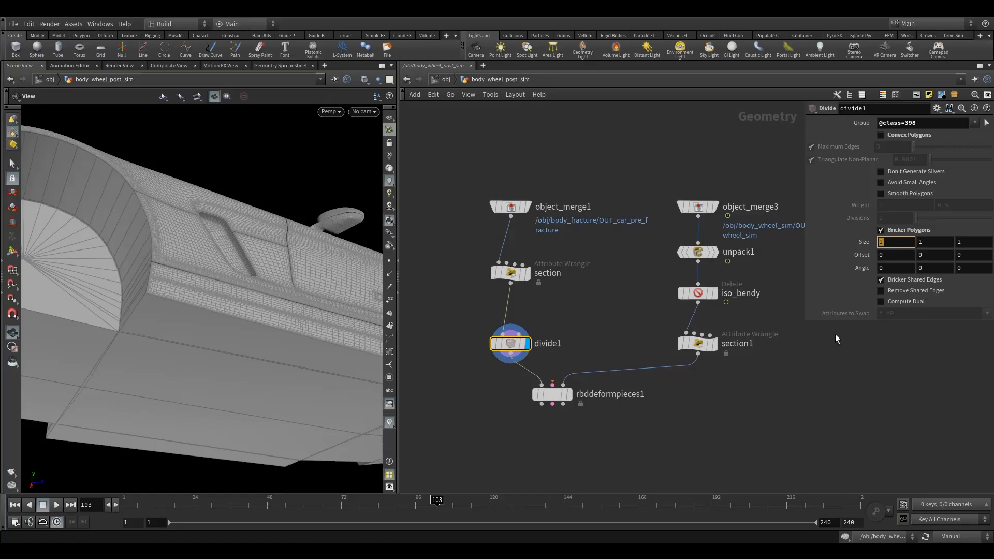
# Set the bricker size to 0.01 on all three axes and restore Auto Update.
pyautogui.write('0.01')
pyautogui.press('Tab')
pyautogui.write('.01')
pyautogui.press('Tab')
pyautogui.write('.01')
pyautogui.press('Return')
pyautogui.click(957, 536)
pyautogui.click(945, 502)
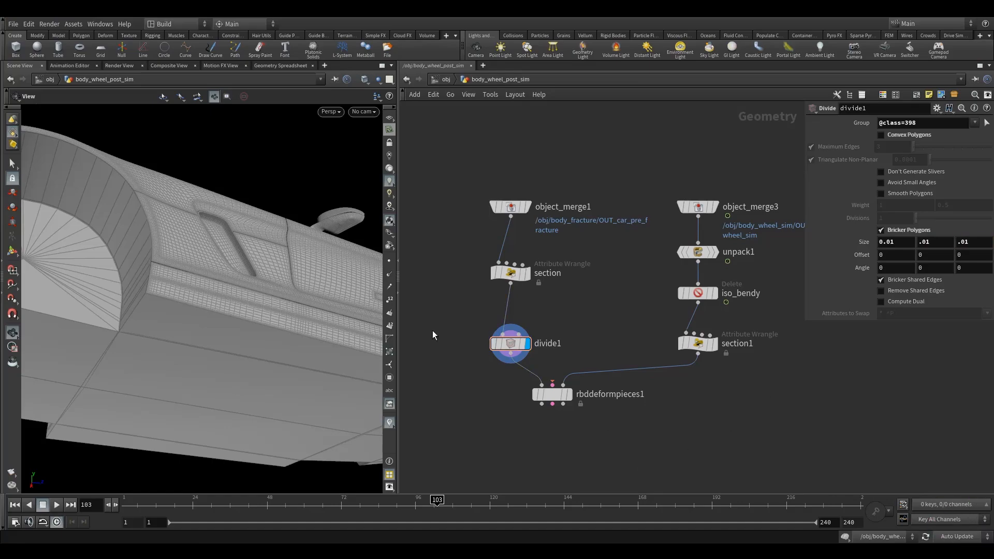
# Inspect the bricked underside polygons and show the viewport's reference grid again.
pyautogui.moveTo(220, 339); pyautogui.dragTo(190, 343)
pyautogui.moveTo(191, 343); pyautogui.dragTo(269, 323, button='right')
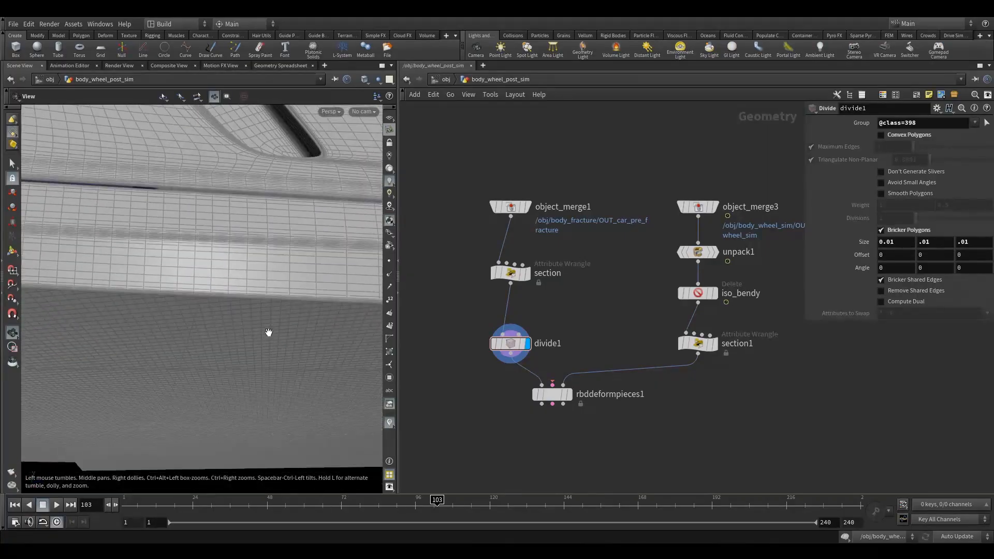
pyautogui.moveTo(268, 328); pyautogui.dragTo(250, 220, button='middle')
pyautogui.moveTo(319, 250); pyautogui.dragTo(257, 306, button='right')
pyautogui.moveTo(257, 306); pyautogui.dragTo(266, 340)
pyautogui.moveTo(266, 339); pyautogui.dragTo(153, 309, button='right')
pyautogui.moveTo(291, 287); pyautogui.dragTo(135, 314, button='middle')
pyautogui.moveTo(174, 305); pyautogui.dragTo(217, 339)
pyautogui.click(390, 119)
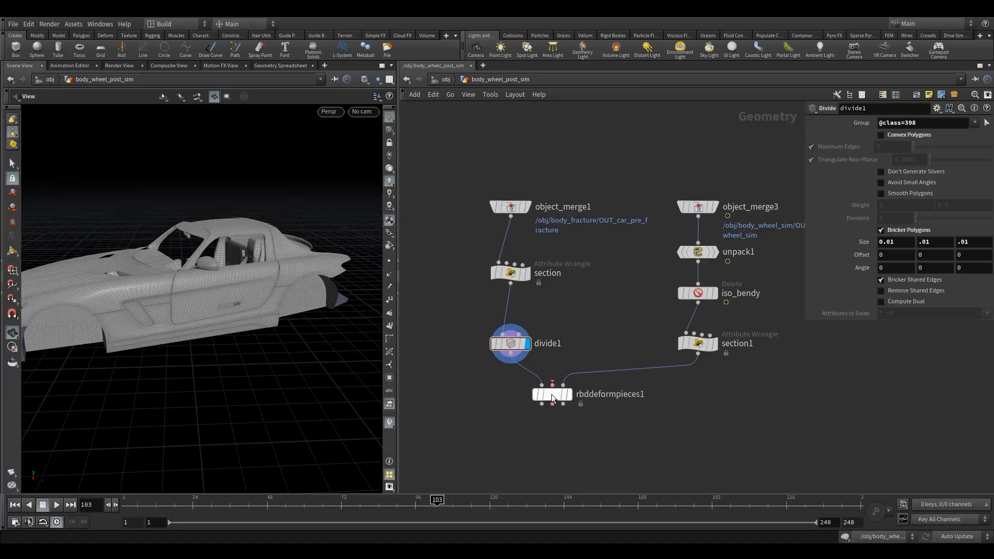
# Display the RBD Deform Pieces result and examine the deformation around the car door and sill.
pyautogui.moveTo(576, 380)
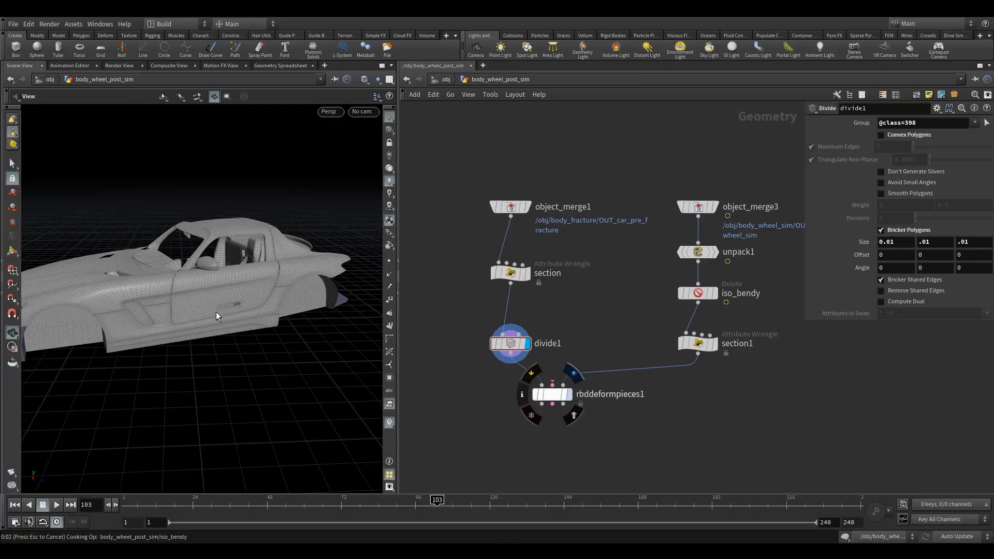
pyautogui.moveTo(215, 312); pyautogui.dragTo(166, 300)
pyautogui.moveTo(166, 300); pyautogui.dragTo(260, 306, button='right')
pyautogui.moveTo(260, 306)
pyautogui.mouseDown()
pyautogui.moveTo(274, 264)
pyautogui.moveTo(250, 271)
pyautogui.moveTo(240, 306)
pyautogui.mouseUp()
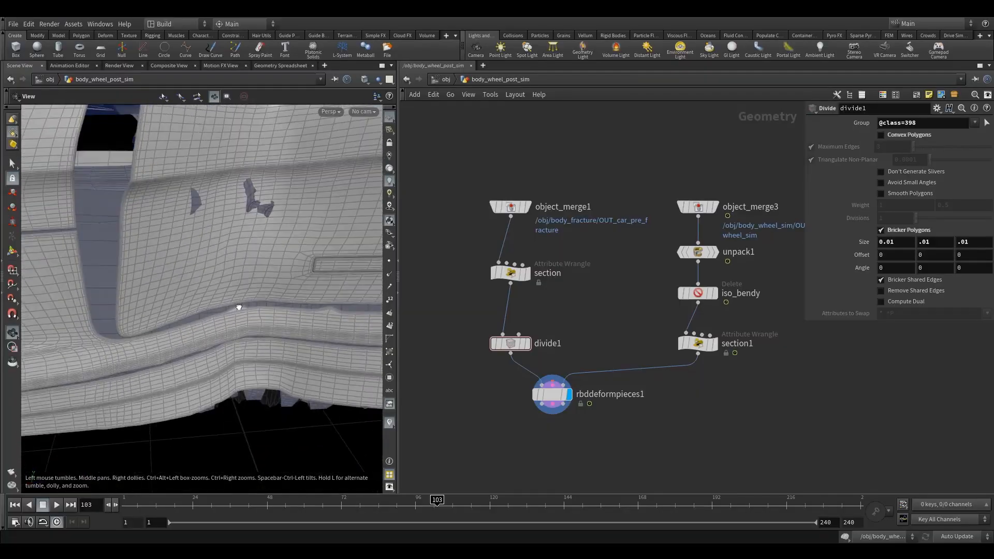
pyautogui.moveTo(239, 306); pyautogui.dragTo(166, 337, button='right')
pyautogui.moveTo(166, 337); pyautogui.dragTo(245, 309)
# Remove the channel on the RBD Deform Pieces node's Rest Frame and set it to 77.
pyautogui.click(551, 394)
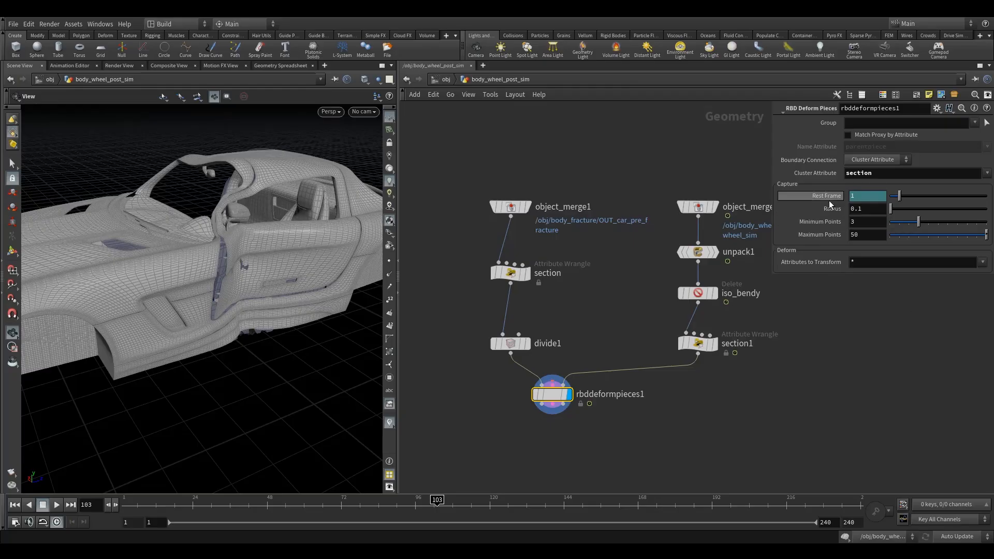
pyautogui.click(865, 196)
pyautogui.rightClick(865, 195)
pyautogui.click(882, 314)
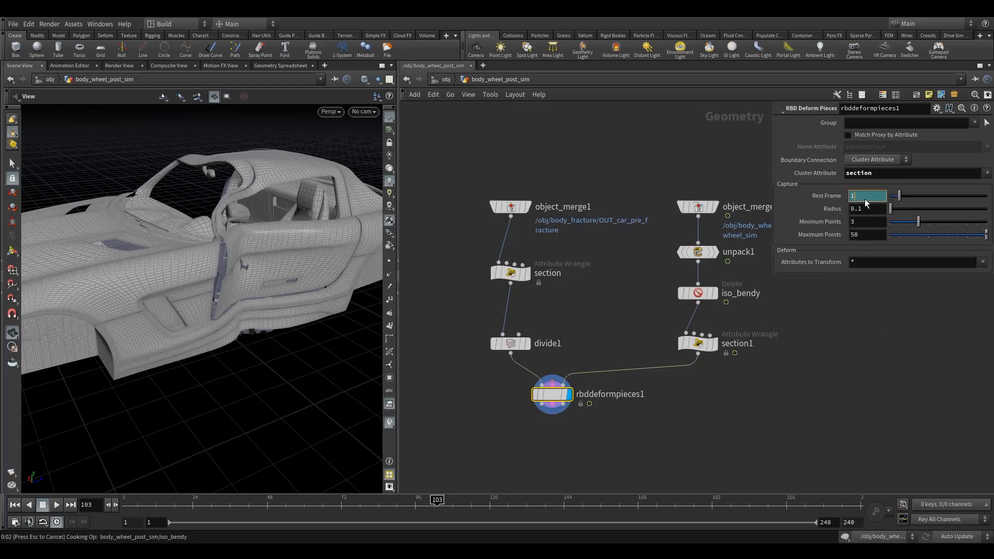
pyautogui.click(864, 198)
pyautogui.moveTo(865, 199); pyautogui.dragTo(757, 204)
pyautogui.write('77')
pyautogui.press('Return')
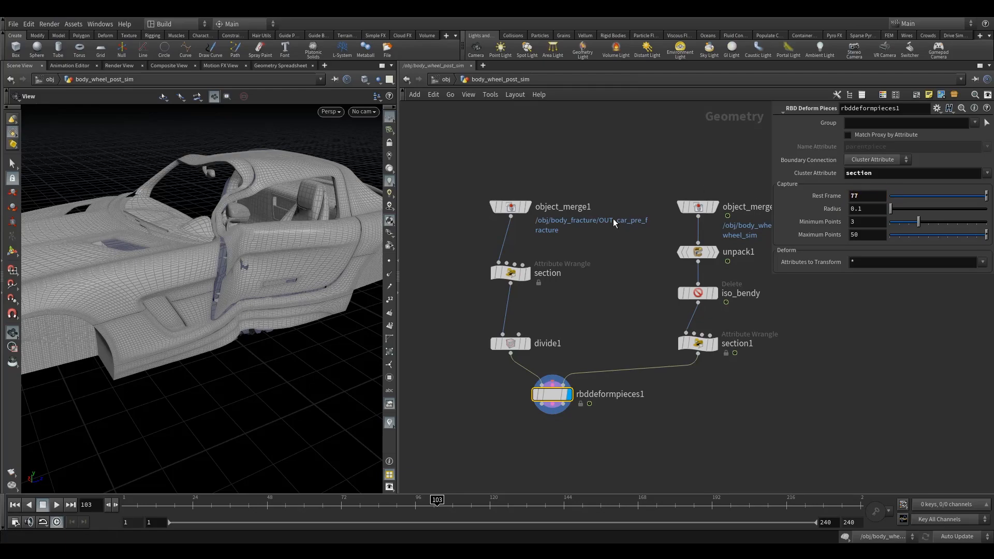
# Set the RBD Deform Pieces node's Maximum Points to 300 and check the deformed door area.
pyautogui.moveTo(224, 290); pyautogui.dragTo(199, 282)
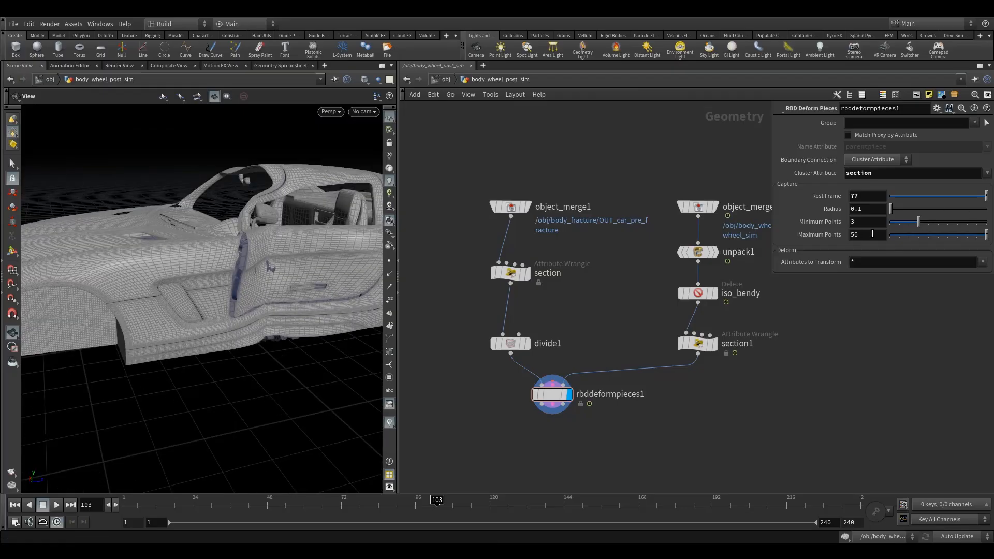
pyautogui.press('Return')
pyautogui.write('300')
pyautogui.press('Return')
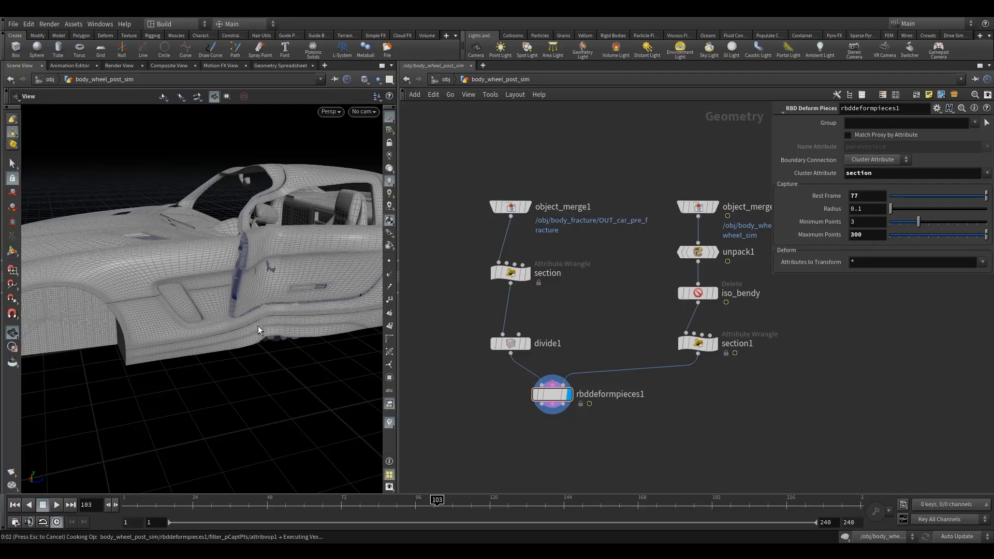
pyautogui.moveTo(284, 343); pyautogui.dragTo(264, 323)
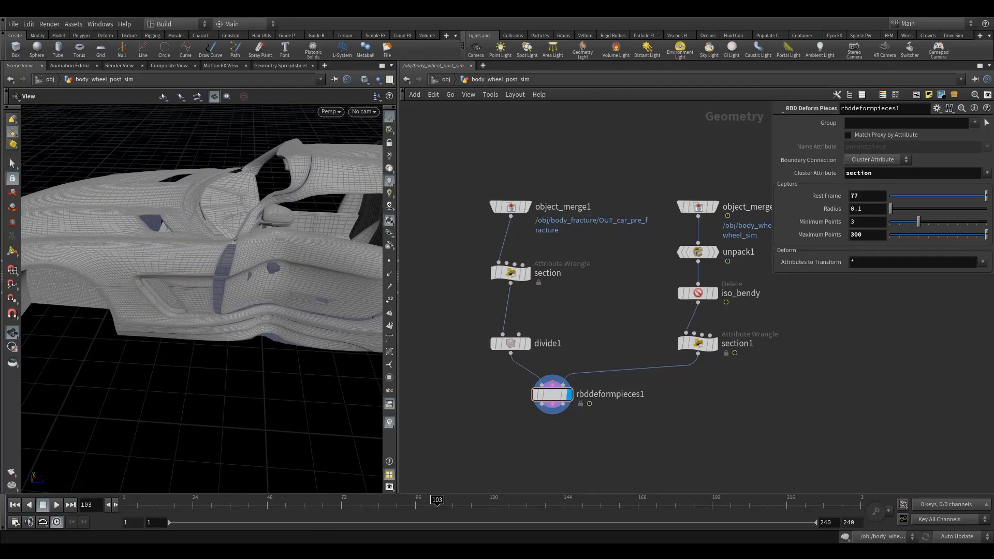
# Disconnect object_merge1 from the section wrangle and wire it back in to recook the deformation.
pyautogui.click(498, 262)
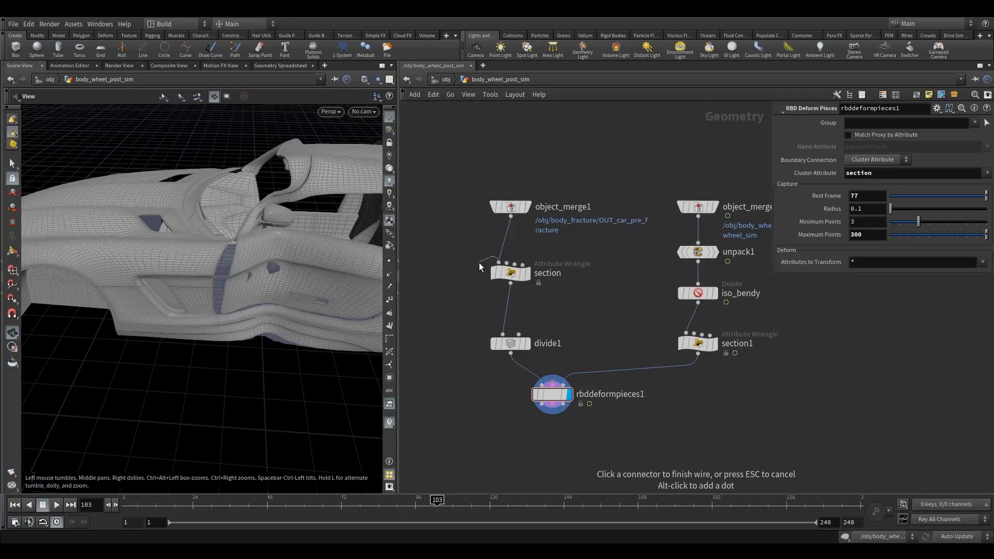
pyautogui.click(436, 264)
pyautogui.moveTo(511, 216); pyautogui.dragTo(488, 260)
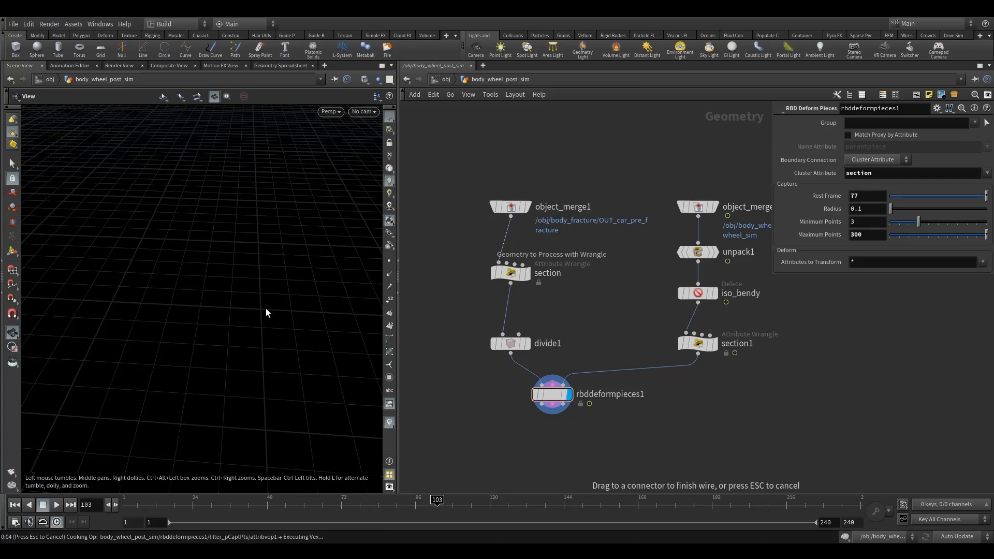
pyautogui.moveTo(237, 288); pyautogui.dragTo(316, 349)
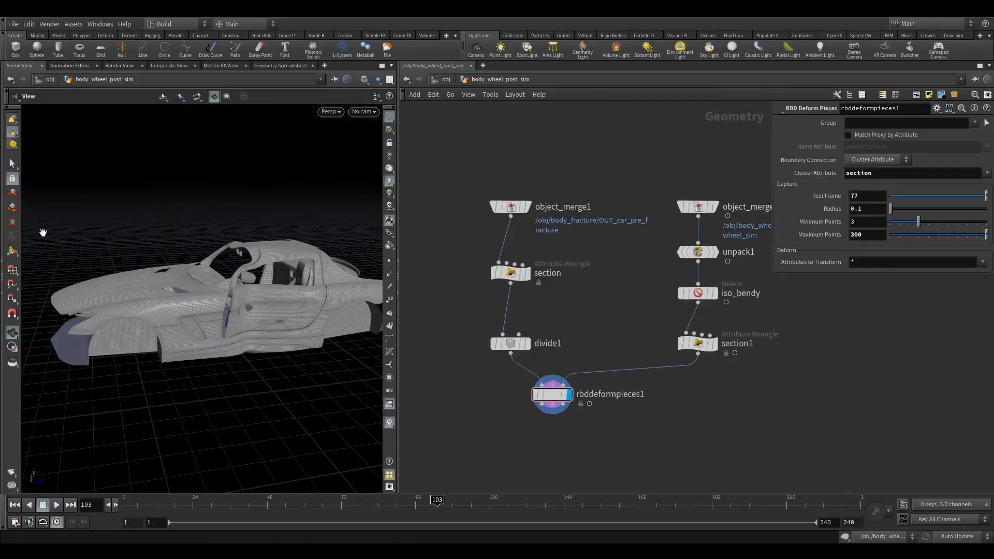
# Select the piece showing through the door by its class, 243, and delete it with a Blast node.
pyautogui.press('s')
pyautogui.press('9')
pyautogui.keyDown('alt'); pyautogui.moveTo(258, 303); pyautogui.dragTo(386, 284, button='right'); pyautogui.keyUp('alt')
pyautogui.moveTo(280, 306); pyautogui.dragTo(236, 300)
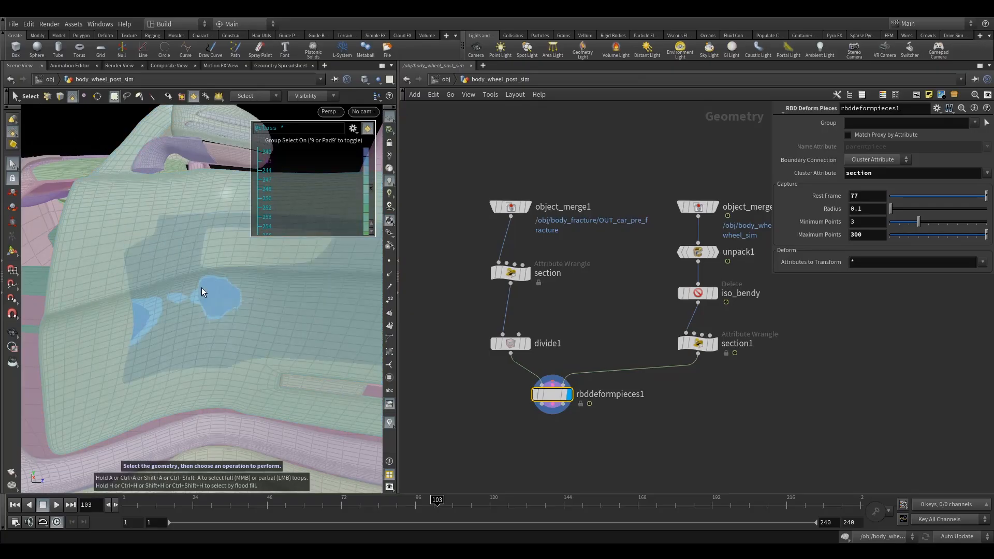
pyautogui.click(217, 300)
pyautogui.press('Delete')
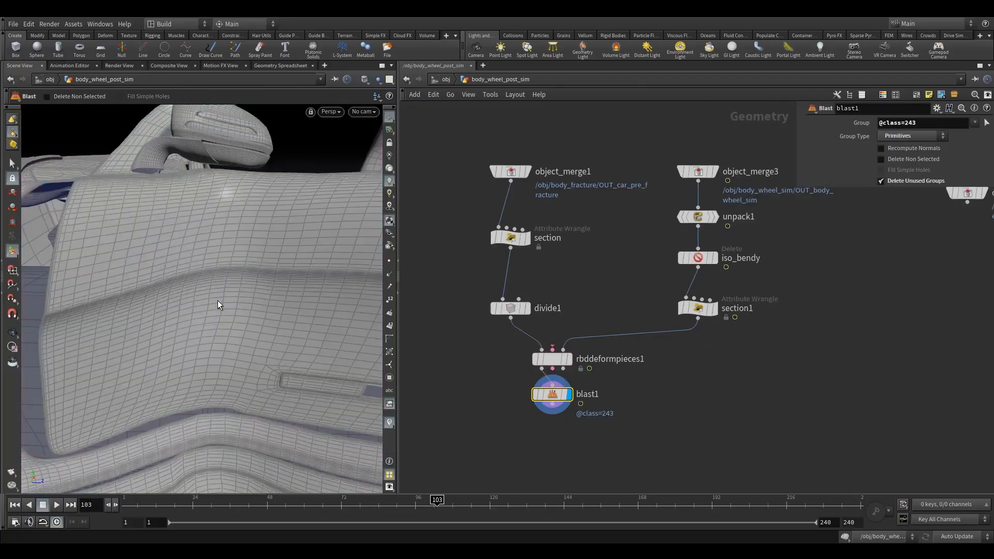
# Examine the deformed car body from several angles with the piece behind the door removed.
pyautogui.keyDown('alt'); pyautogui.moveTo(235, 236); pyautogui.dragTo(206, 266, button='right'); pyautogui.keyUp('alt')
pyautogui.keyDown('alt'); pyautogui.moveTo(206, 266); pyautogui.dragTo(237, 266); pyautogui.keyUp('alt')
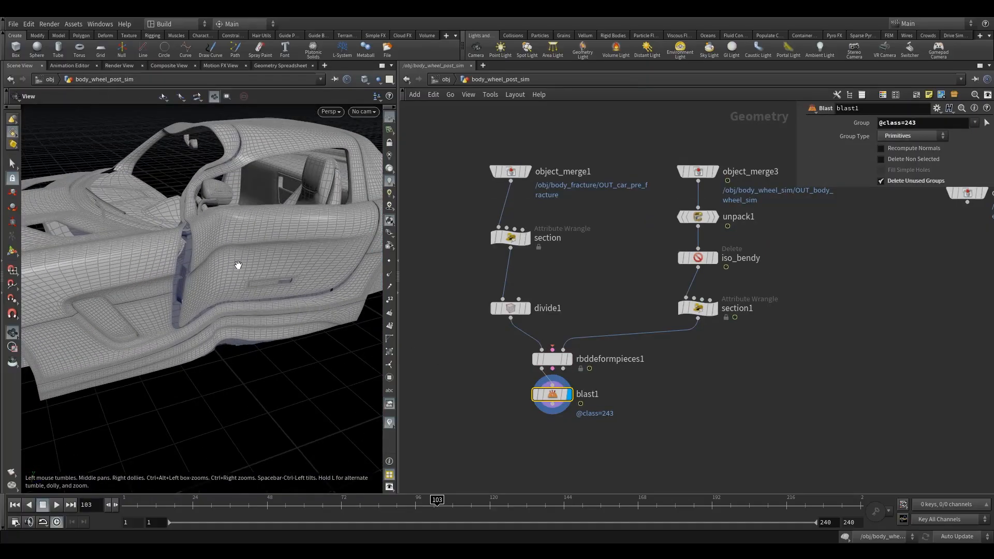
pyautogui.keyDown('alt'); pyautogui.moveTo(237, 266); pyautogui.dragTo(222, 287, button='right'); pyautogui.keyUp('alt')
pyautogui.moveTo(222, 287)
pyautogui.keyDown('alt'); pyautogui.mouseDown()
pyautogui.moveTo(217, 275)
pyautogui.moveTo(270, 295)
pyautogui.moveTo(339, 295)
pyautogui.moveTo(225, 284)
pyautogui.mouseUp(); pyautogui.keyUp('alt')
pyautogui.keyDown('alt'); pyautogui.moveTo(224, 284); pyautogui.dragTo(284, 258, button='right'); pyautogui.keyUp('alt')
pyautogui.keyDown('alt'); pyautogui.moveTo(284, 258); pyautogui.dragTo(255, 287); pyautogui.keyUp('alt')
pyautogui.keyDown('alt'); pyautogui.moveTo(255, 287); pyautogui.dragTo(228, 320, button='right'); pyautogui.keyUp('alt')
pyautogui.keyDown('alt'); pyautogui.moveTo(229, 320); pyautogui.dragTo(270, 348); pyautogui.keyUp('alt')
pyautogui.keyDown('alt'); pyautogui.moveTo(270, 349); pyautogui.dragTo(252, 344, button='right'); pyautogui.keyUp('alt')
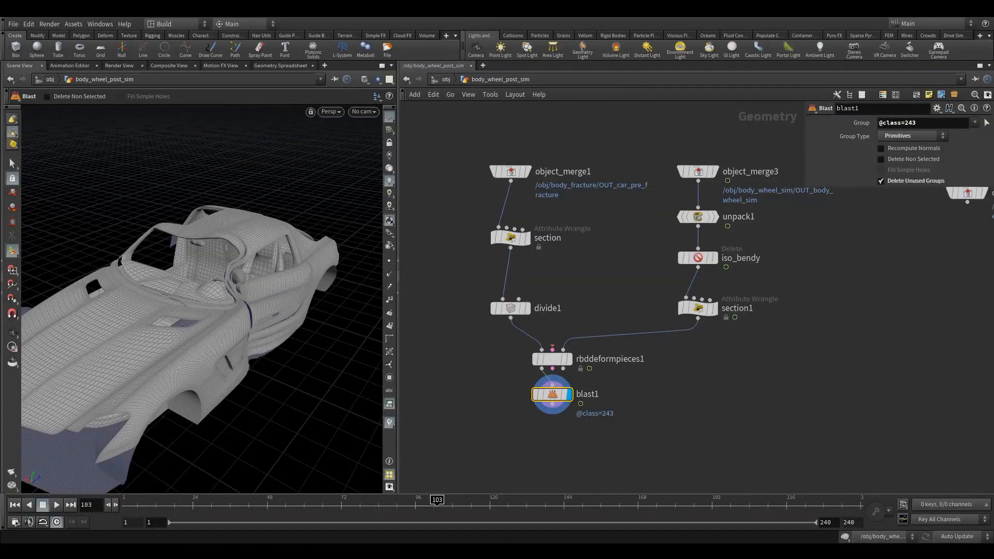
# Move the rigid pieces' Object Merge node beside the pre-fracture branch.
pyautogui.scroll(-4, 911, 277)
pyautogui.moveTo(902, 249); pyautogui.dragTo(539, 238)
pyautogui.scroll(3, 538, 238)
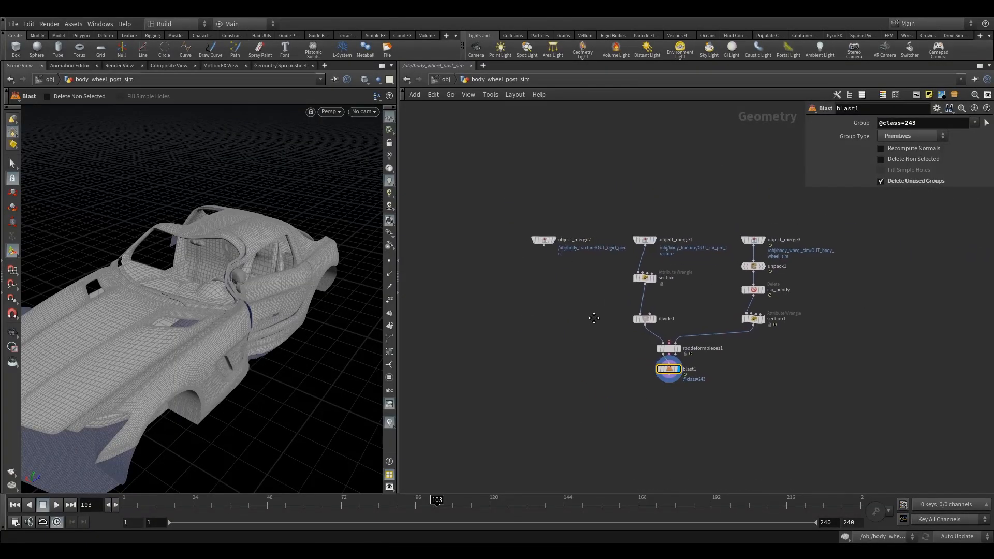
# Display the rigid pieces' Object Merge to examine its geometry, and return the display to the Blast node.
pyautogui.click(551, 236)
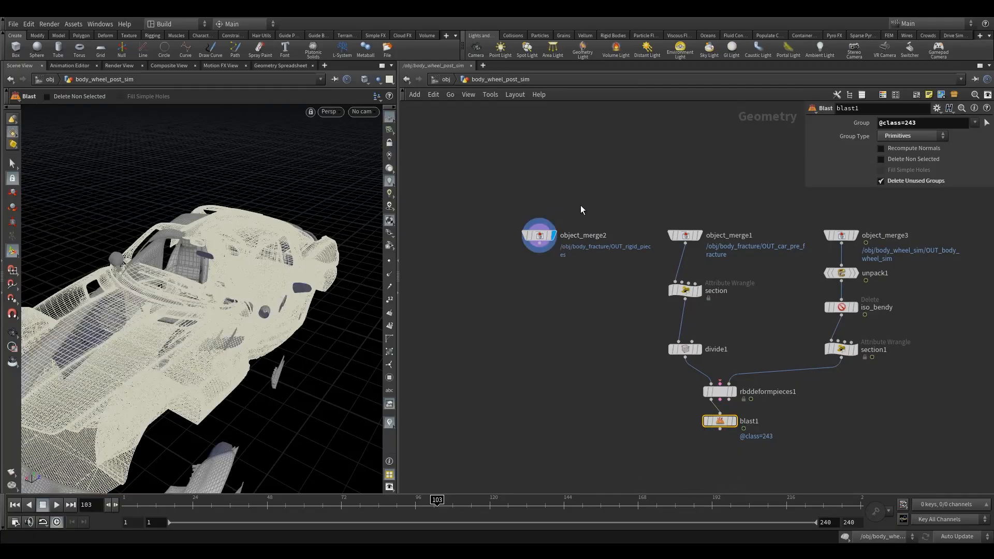
pyautogui.click(536, 236)
pyautogui.moveTo(679, 405); pyautogui.dragTo(618, 336, button='middle')
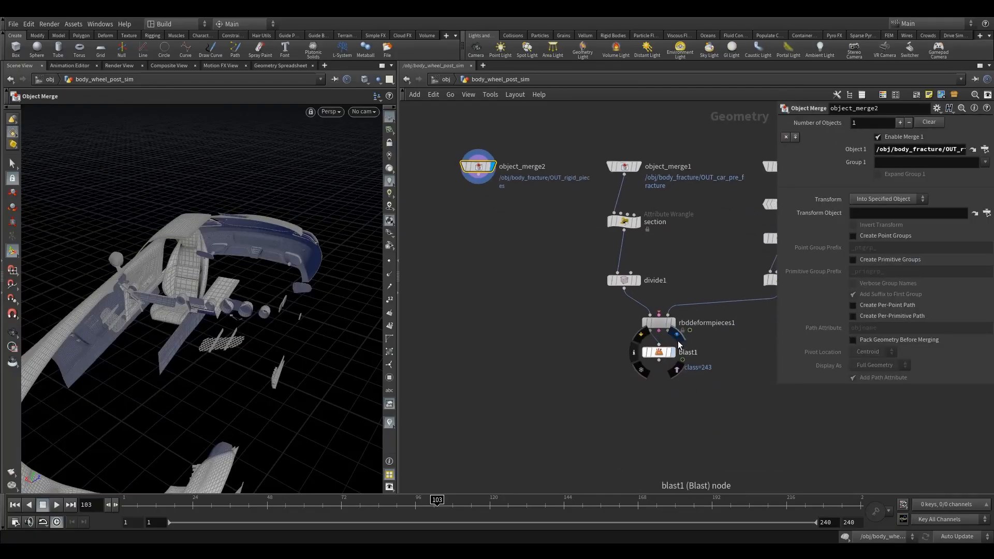
pyautogui.click(677, 342)
pyautogui.click(697, 343)
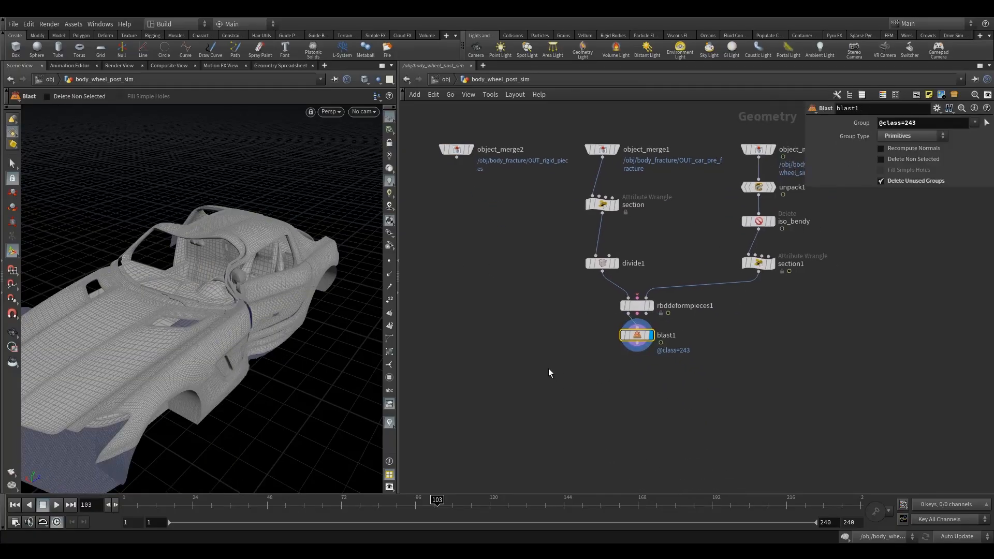
# Add a Point Deform node below the rigid pieces' Object Merge and wire the Blast output into its deformed point lattice input.
pyautogui.press('Tab')
pyautogui.write('poi')
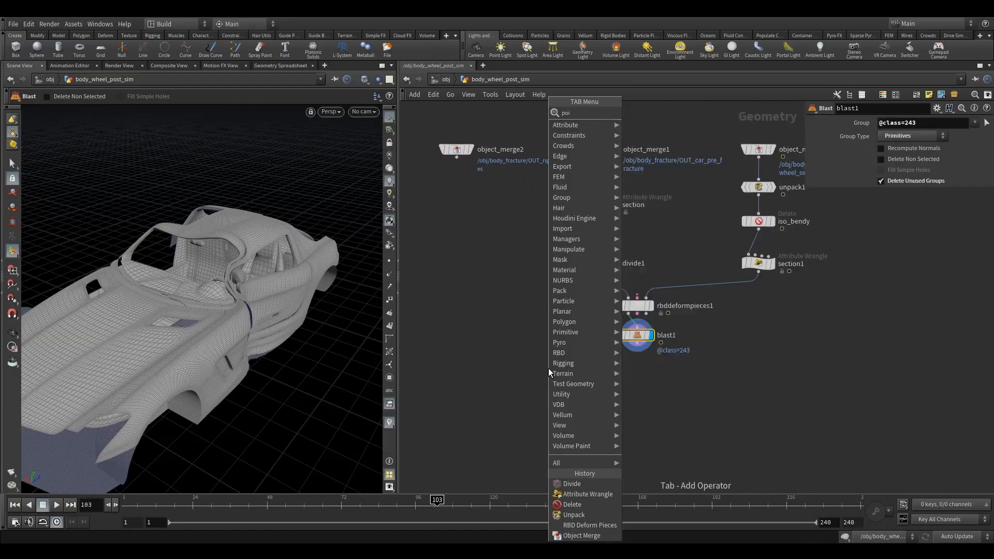
pyautogui.click(658, 133)
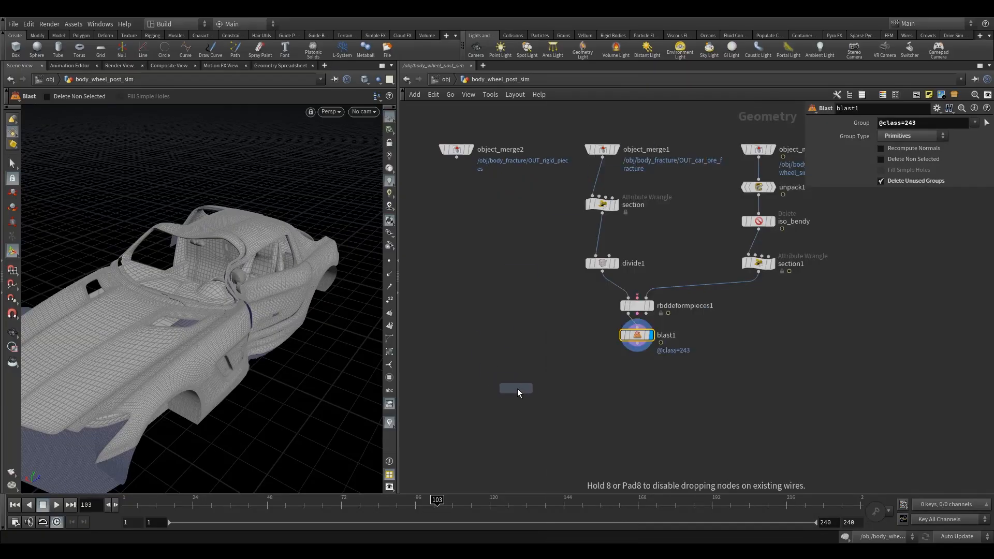
pyautogui.click(539, 389)
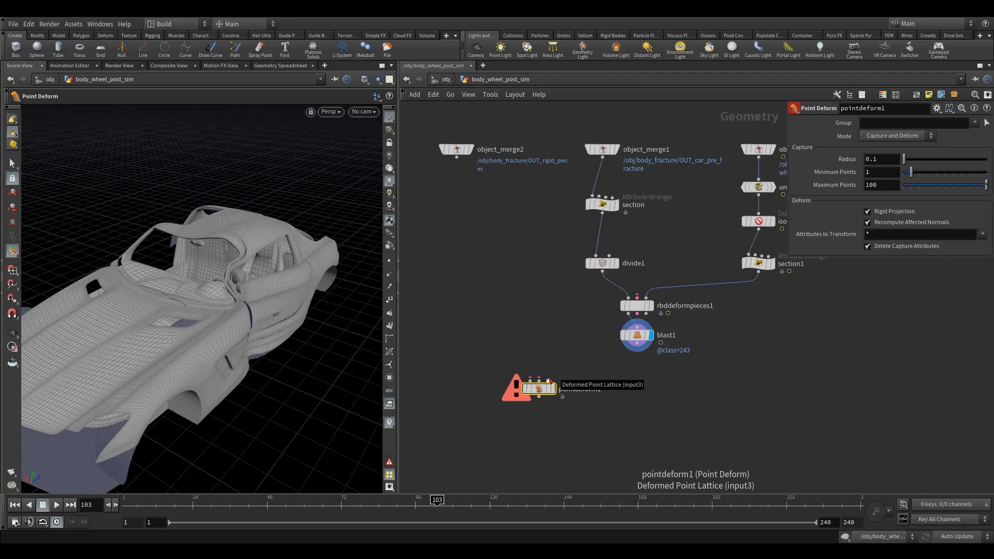
pyautogui.moveTo(548, 381); pyautogui.dragTo(637, 345)
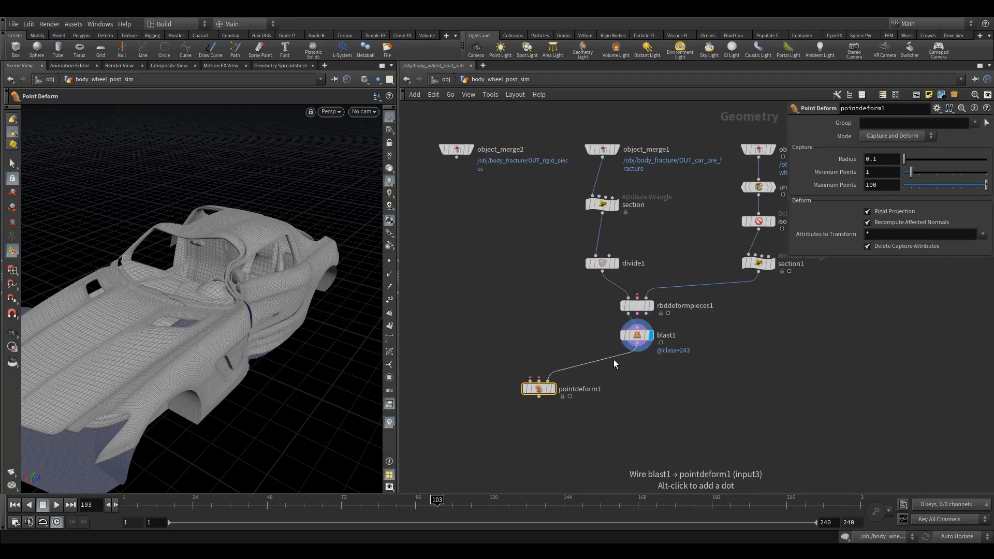
pyautogui.moveTo(538, 388); pyautogui.dragTo(526, 392)
# Add a Time Shift node above the Point Deform node, delete its frame channel and set its frame to 77.
pyautogui.press('Tab')
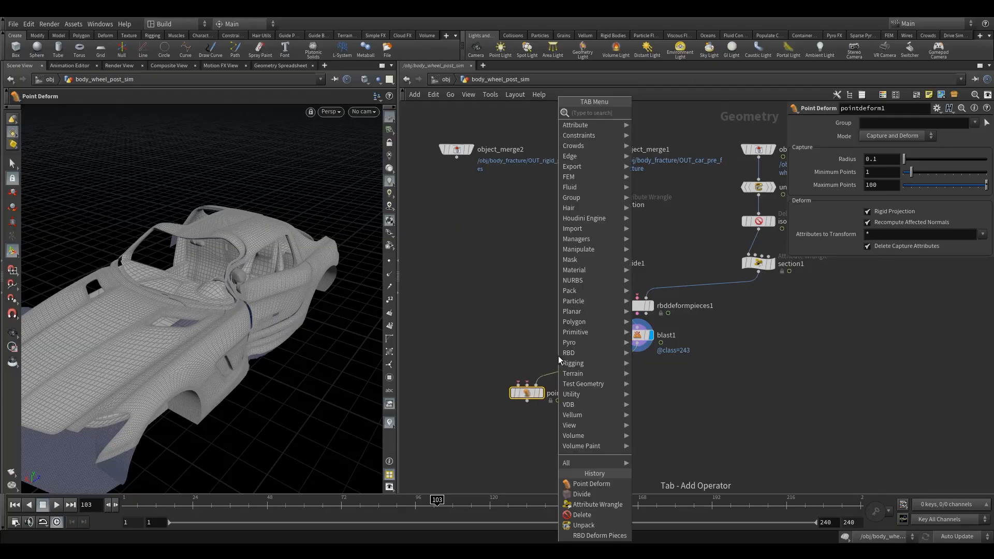
pyautogui.write('tim')
pyautogui.click(657, 123)
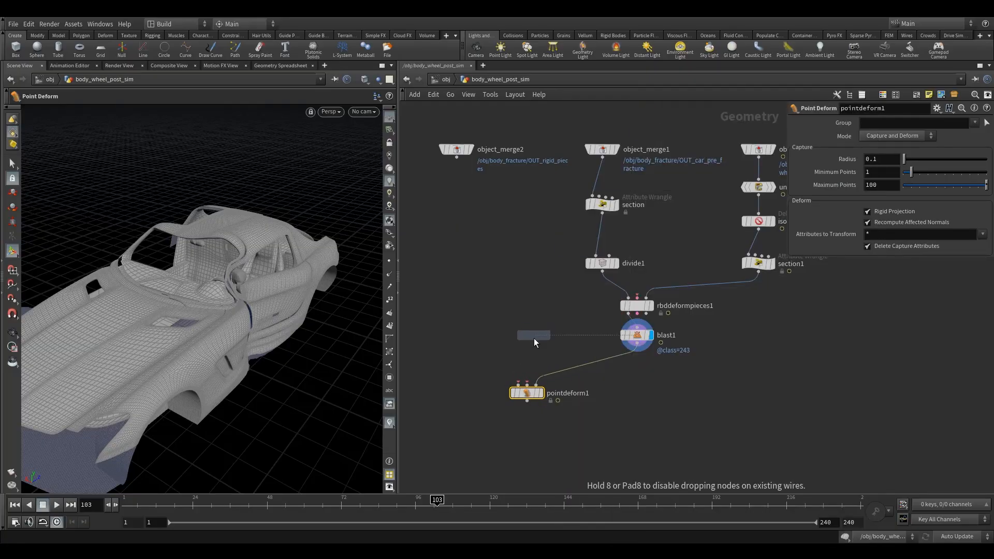
pyautogui.click(534, 335)
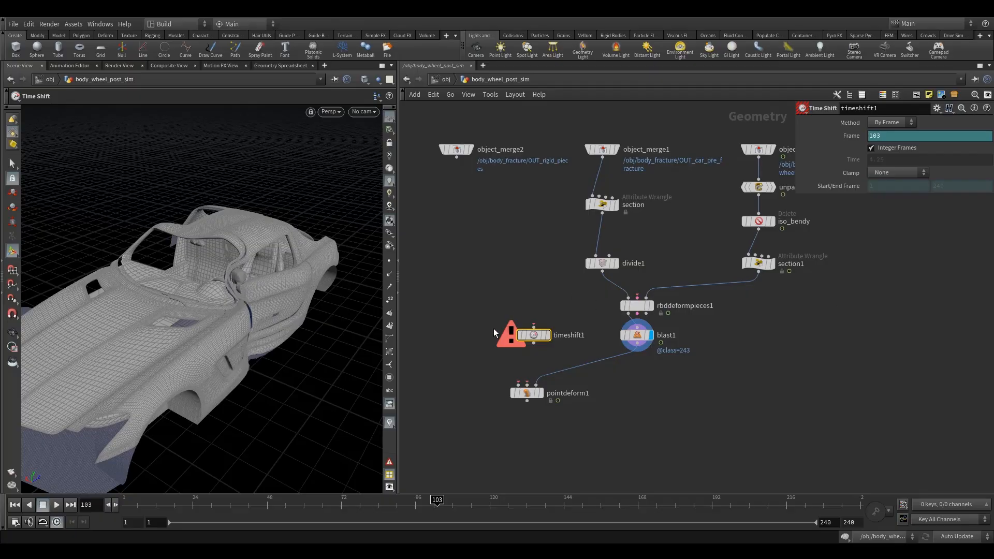
pyautogui.rightClick(885, 134)
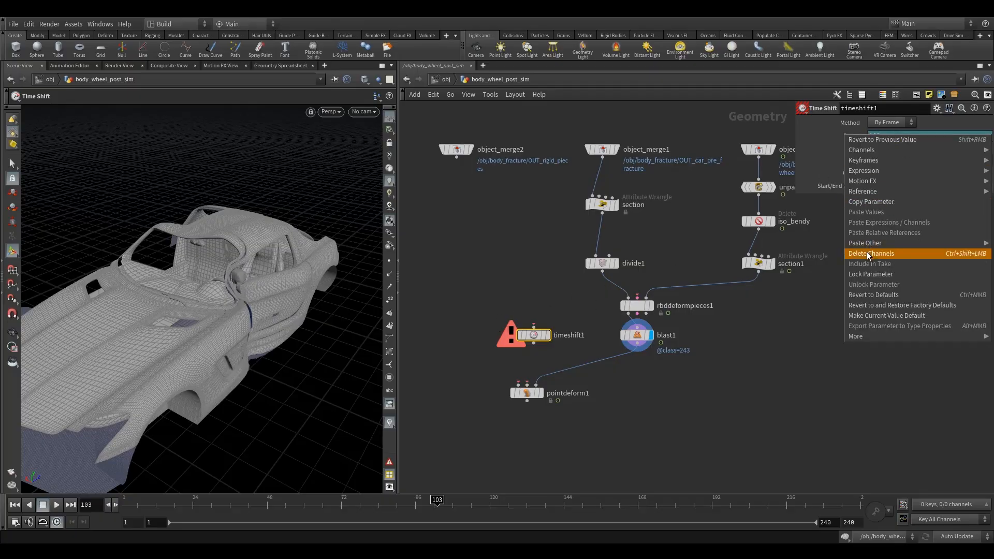
pyautogui.click(887, 252)
pyautogui.moveTo(887, 137); pyautogui.dragTo(836, 146)
pyautogui.write('77')
# Wire the rigid pieces' Object Merge and the Time Shift, fed by RBD Deform Pieces, into the Point Deform's first two inputs and display it.
pyautogui.click(536, 285)
pyautogui.moveTo(534, 343); pyautogui.dragTo(527, 385)
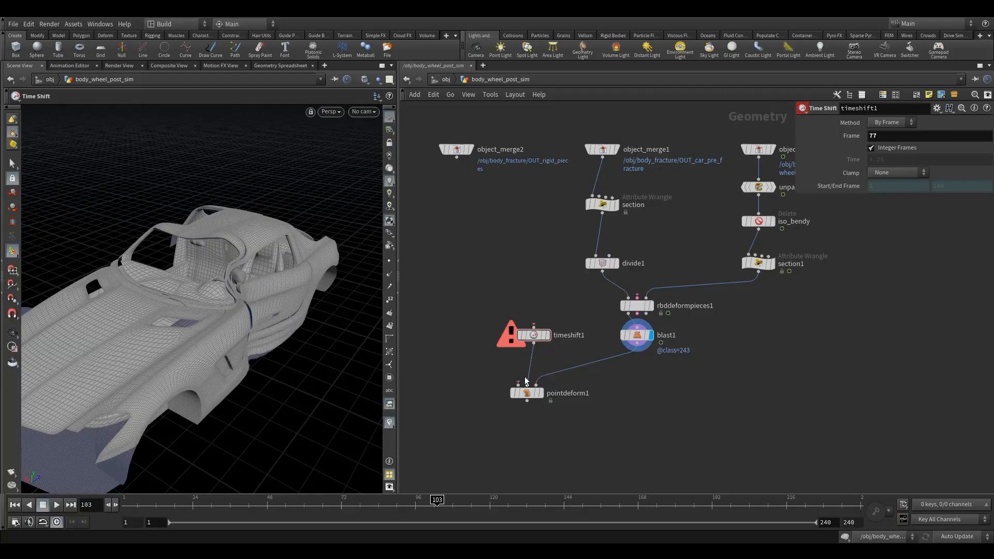
pyautogui.moveTo(535, 329); pyautogui.dragTo(616, 322)
pyautogui.moveTo(518, 383); pyautogui.dragTo(456, 156)
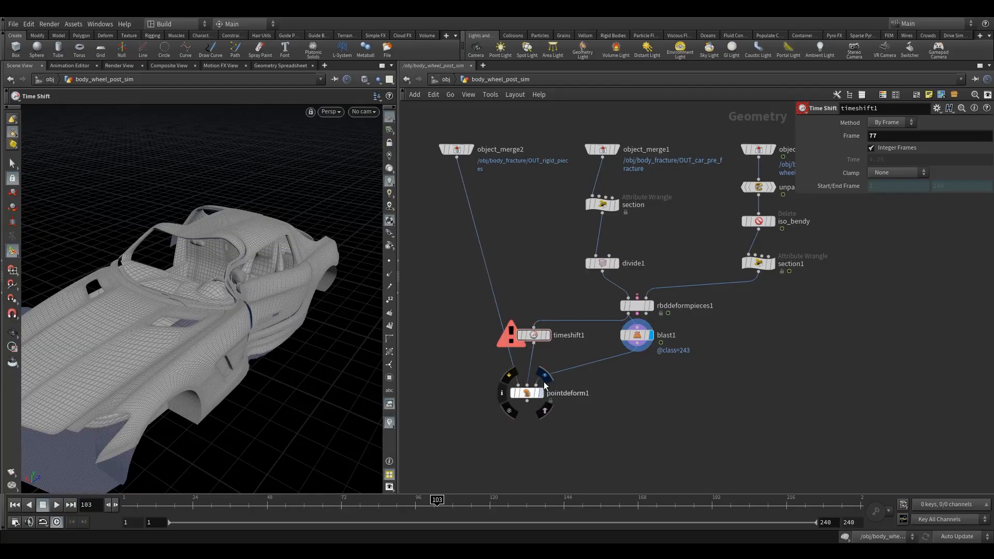
pyautogui.click(545, 382)
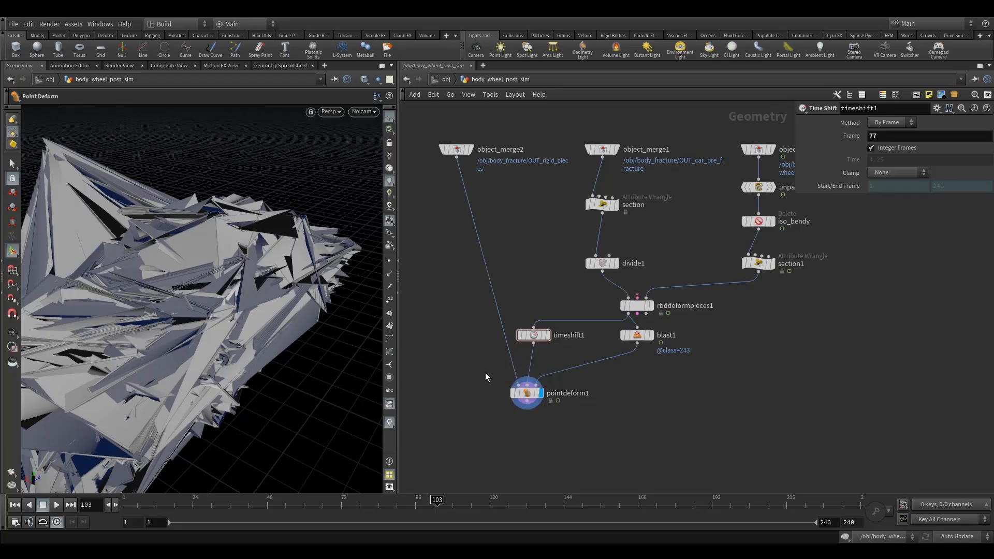
# Rewire the Time Shift's input to take the Blast output instead of the RBD Deform Pieces output.
pyautogui.click(538, 399)
pyautogui.moveTo(538, 401); pyautogui.dragTo(524, 413)
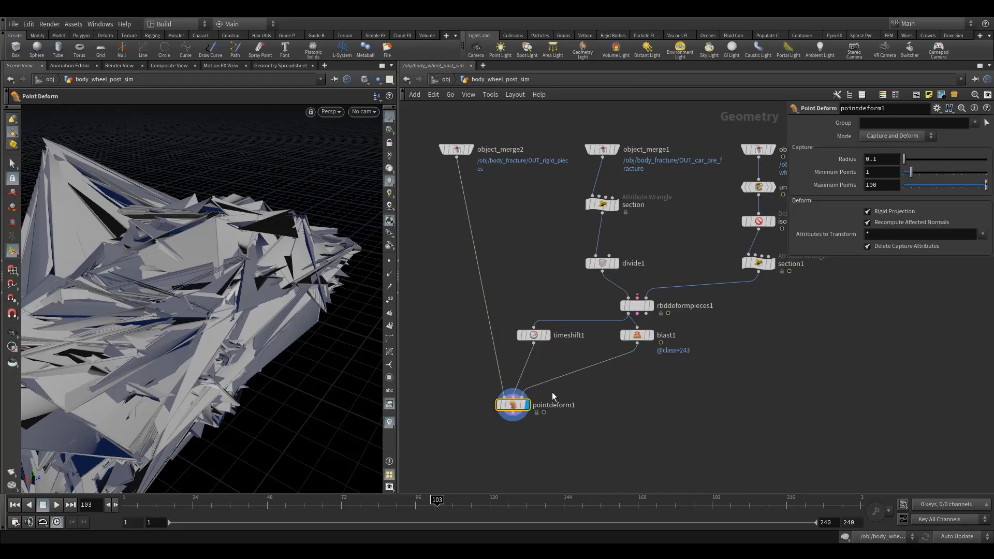
pyautogui.scroll(1, 594, 350)
pyautogui.moveTo(646, 334); pyautogui.dragTo(656, 352)
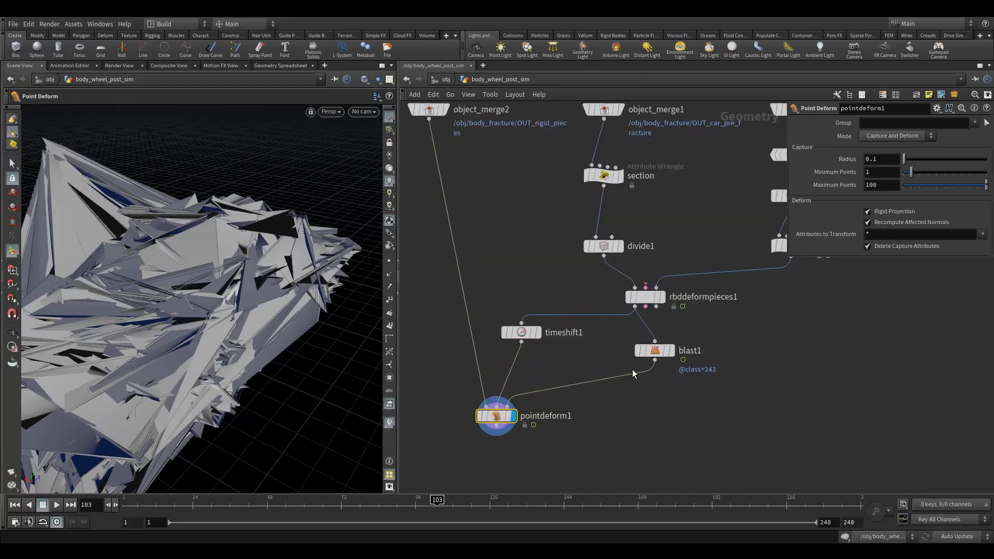
pyautogui.moveTo(623, 316); pyautogui.dragTo(644, 361)
pyautogui.moveTo(553, 348); pyautogui.dragTo(583, 349)
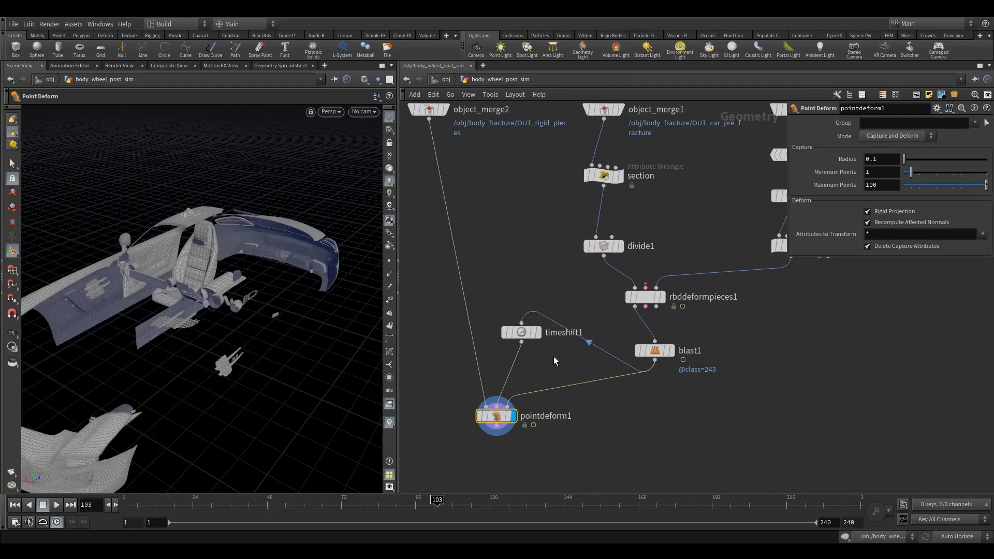
# Tidy the positions of the Blast and Time Shift nodes and go to frame 77 to view the deformed rigid pieces.
pyautogui.moveTo(657, 352)
pyautogui.mouseDown()
pyautogui.moveTo(638, 343)
pyautogui.moveTo(646, 341)
pyautogui.mouseUp()
pyautogui.moveTo(518, 336); pyautogui.dragTo(517, 342)
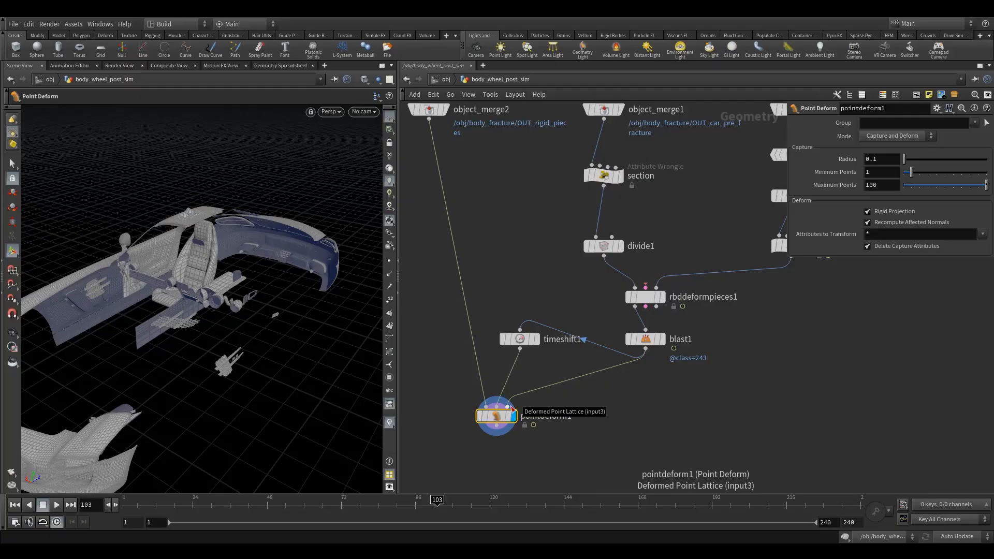
pyautogui.moveTo(520, 338); pyautogui.dragTo(524, 341)
pyautogui.moveTo(437, 388); pyautogui.dragTo(462, 356, button='middle')
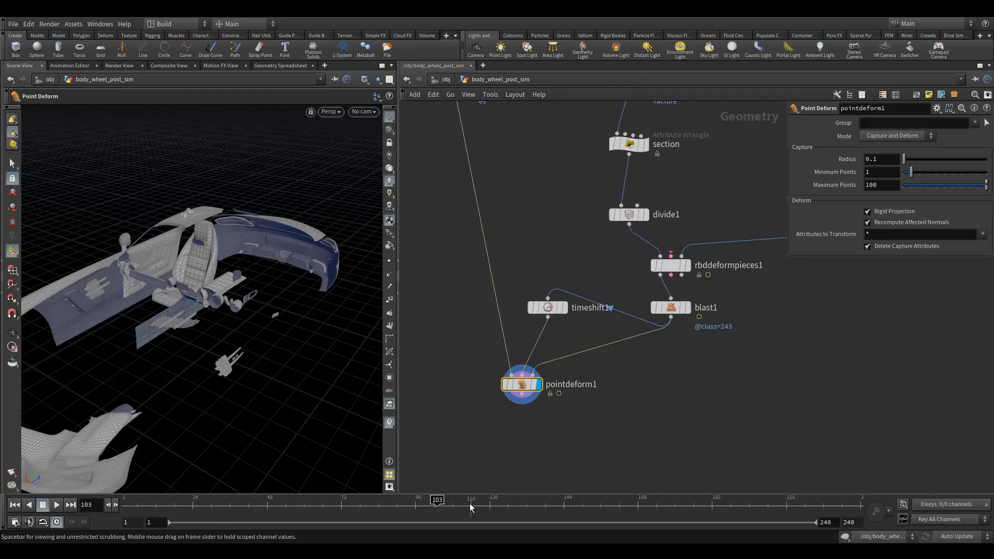
pyautogui.click(358, 506)
pyautogui.moveTo(650, 364); pyautogui.dragTo(570, 318, button='middle')
pyautogui.moveTo(599, 261); pyautogui.dragTo(559, 250)
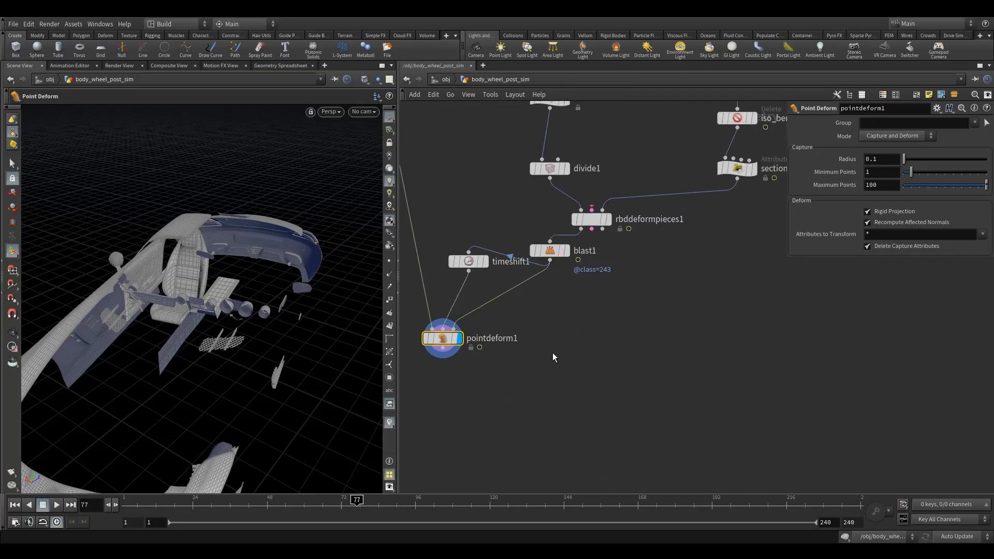
pyautogui.press('Tab')
pyautogui.write('merg')
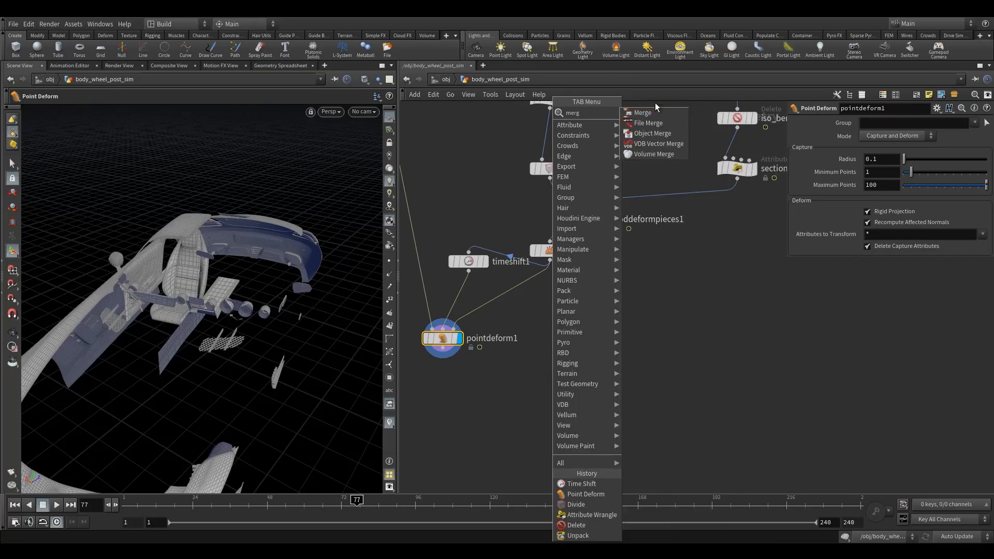
pyautogui.click(647, 122)
pyautogui.click(586, 376)
pyautogui.press('Delete')
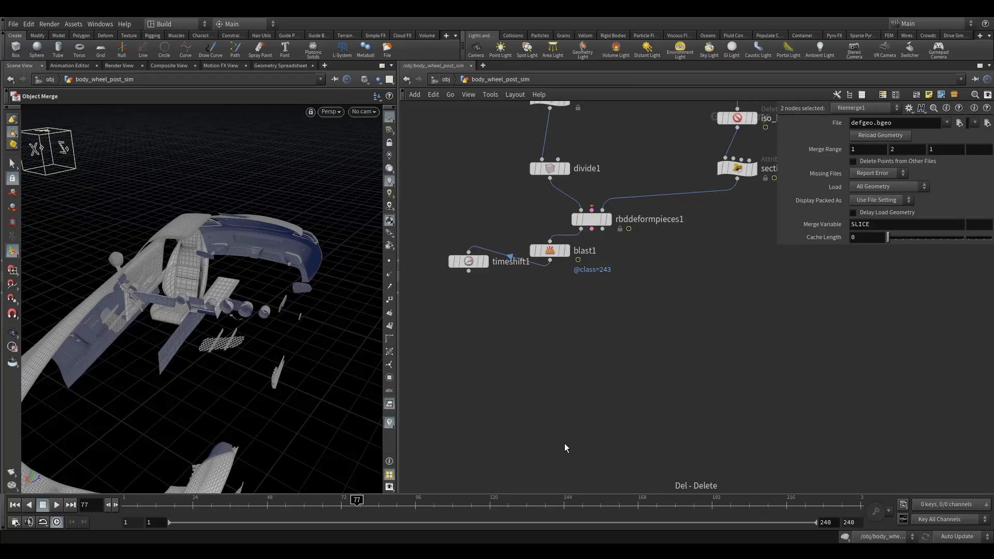
pyautogui.press('Tab')
pyautogui.write('mer')
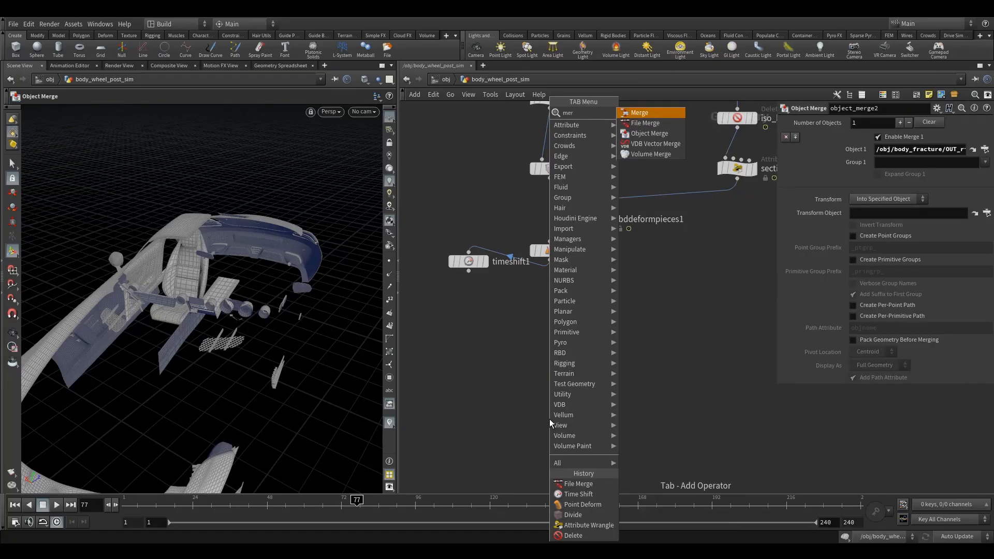
pyautogui.click(647, 112)
pyautogui.click(550, 351)
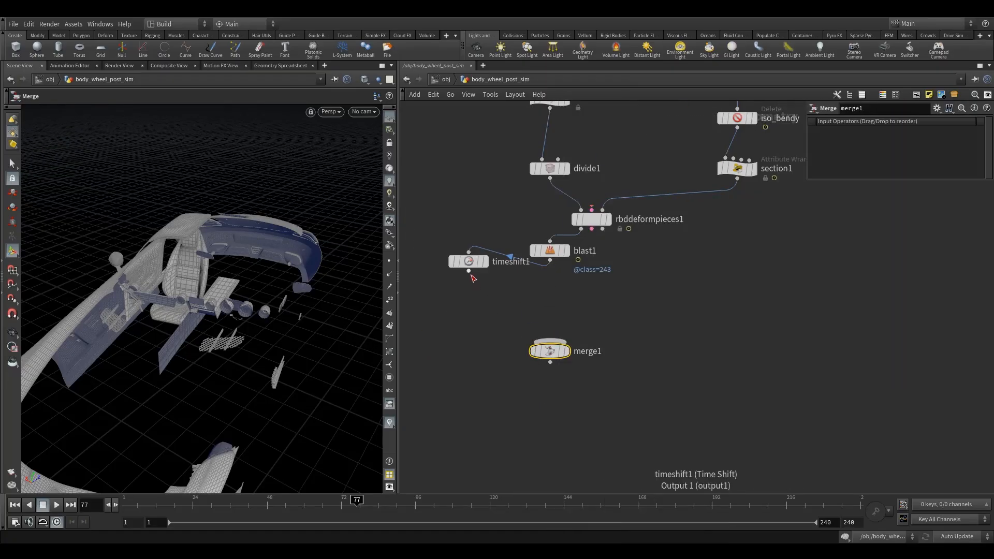
pyautogui.moveTo(549, 309); pyautogui.dragTo(562, 348, button='middle')
pyautogui.scroll(-3, 551, 375)
pyautogui.scroll(1, 519, 373)
pyautogui.scroll(1, 564, 344)
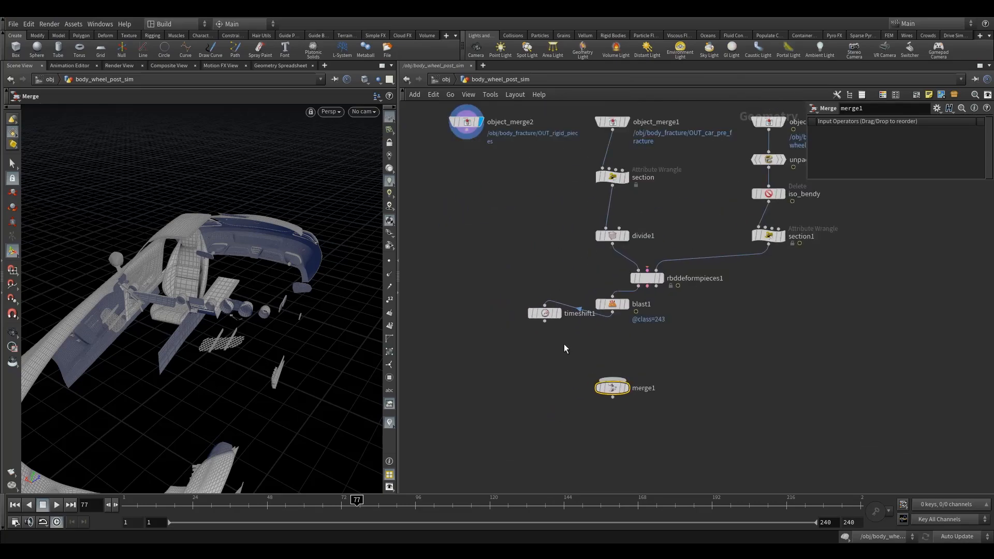
pyautogui.hotkey('ctrl', 'z')
pyautogui.hotkey('ctrl', 'z')
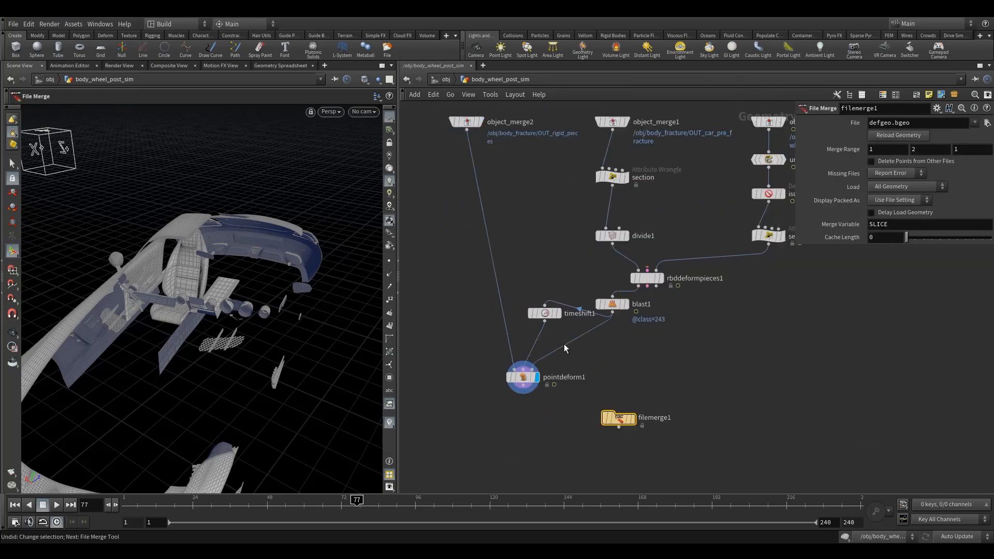
pyautogui.press('Delete')
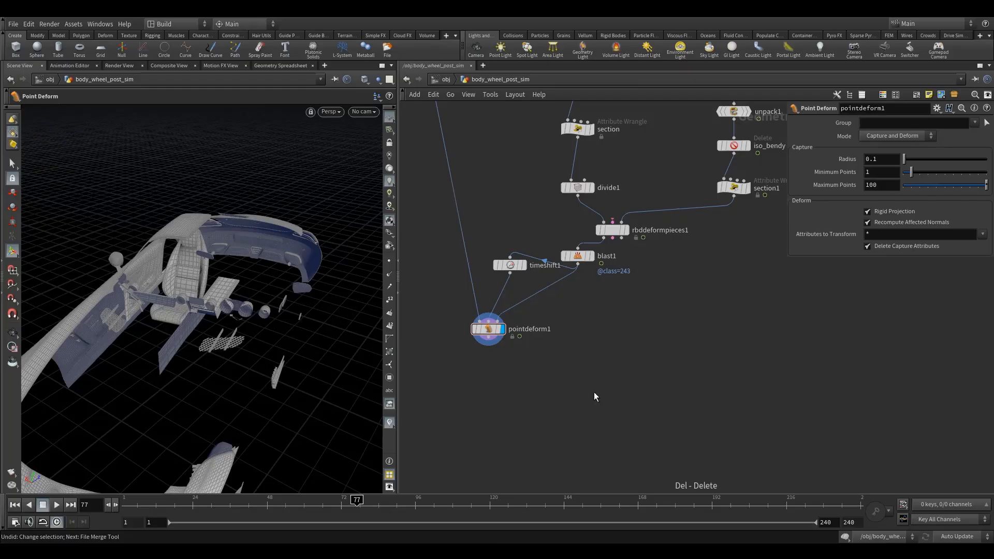
# Add a Merge node below the Point Deform, wire the Point Deform and Blast outputs into it, and display it.
pyautogui.press('Tab')
pyautogui.write('merge')
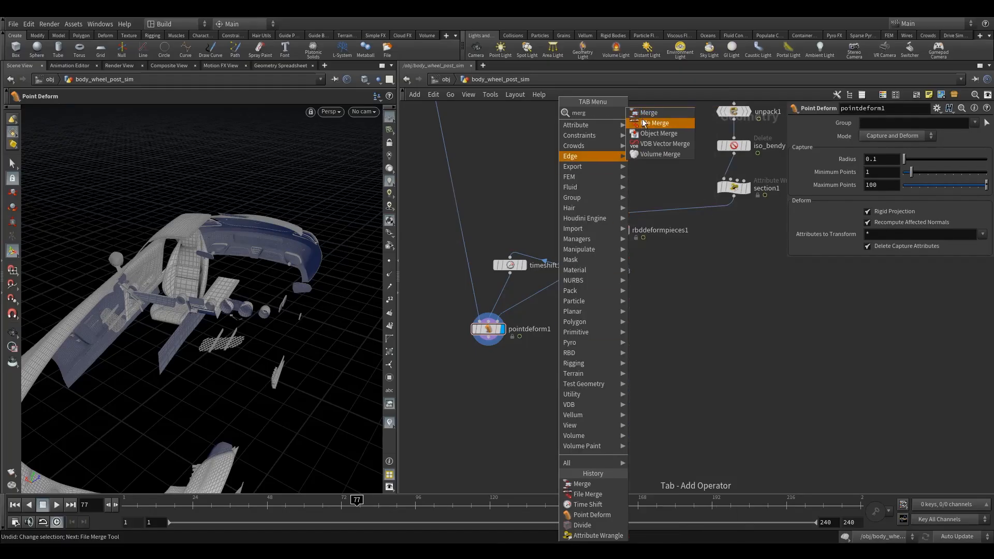
pyautogui.press('Return')
pyautogui.click(543, 399)
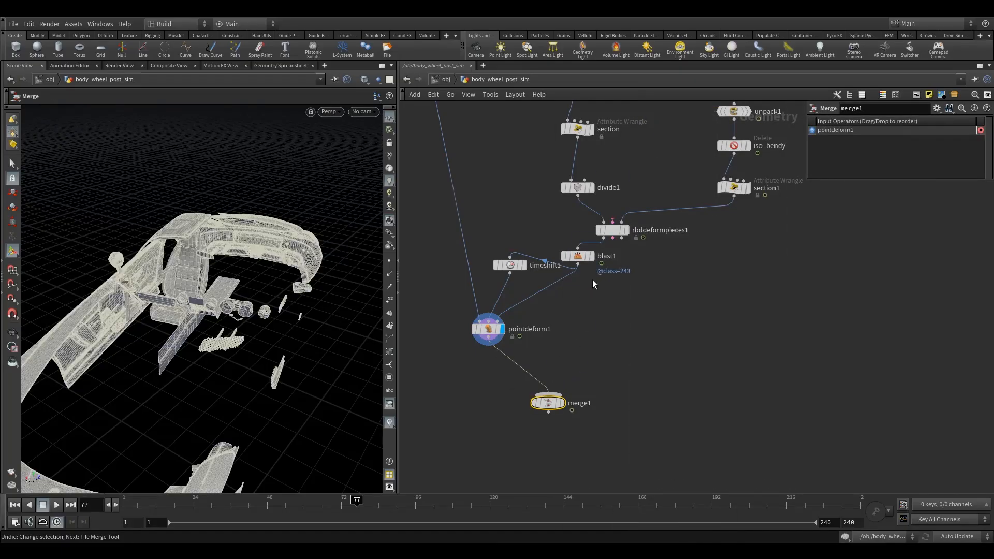
pyautogui.moveTo(578, 264); pyautogui.dragTo(568, 391)
pyautogui.click(566, 387)
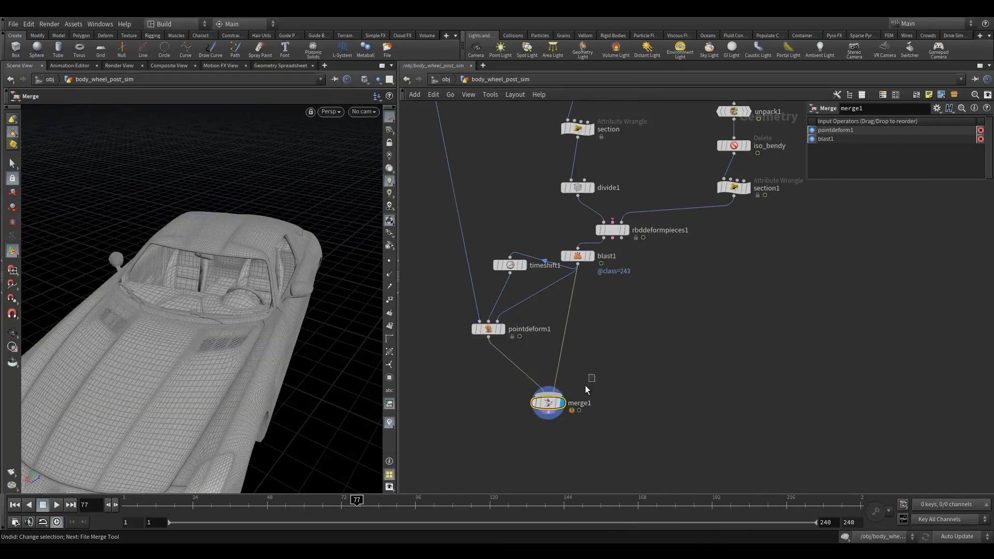
# Advance the timeline to frame 79 and examine the merged car's deformation from the front and side.
pyautogui.click(115, 506)
pyautogui.press('Escape')
pyautogui.moveTo(312, 384); pyautogui.dragTo(216, 331)
pyautogui.click(117, 505)
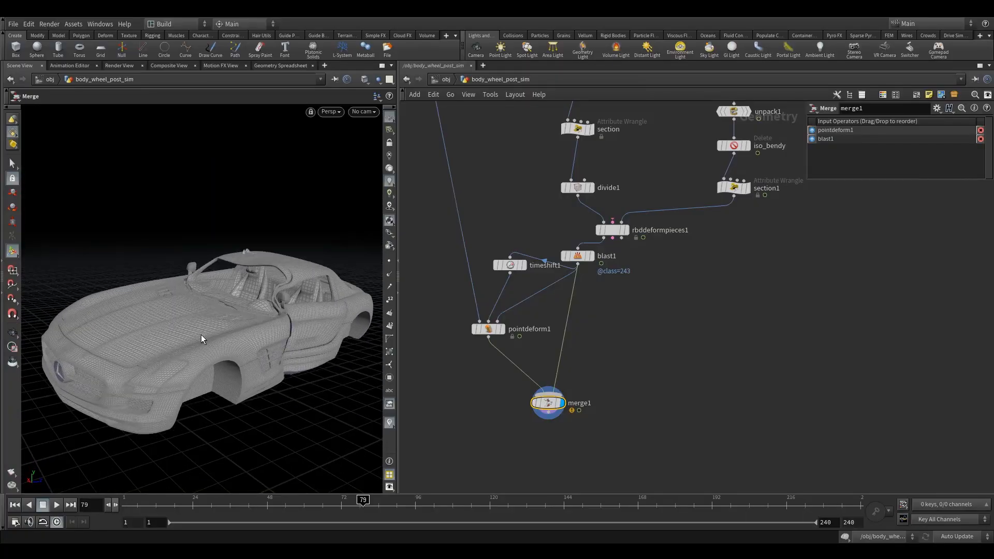
pyautogui.press('Escape')
pyautogui.moveTo(288, 318); pyautogui.dragTo(217, 351)
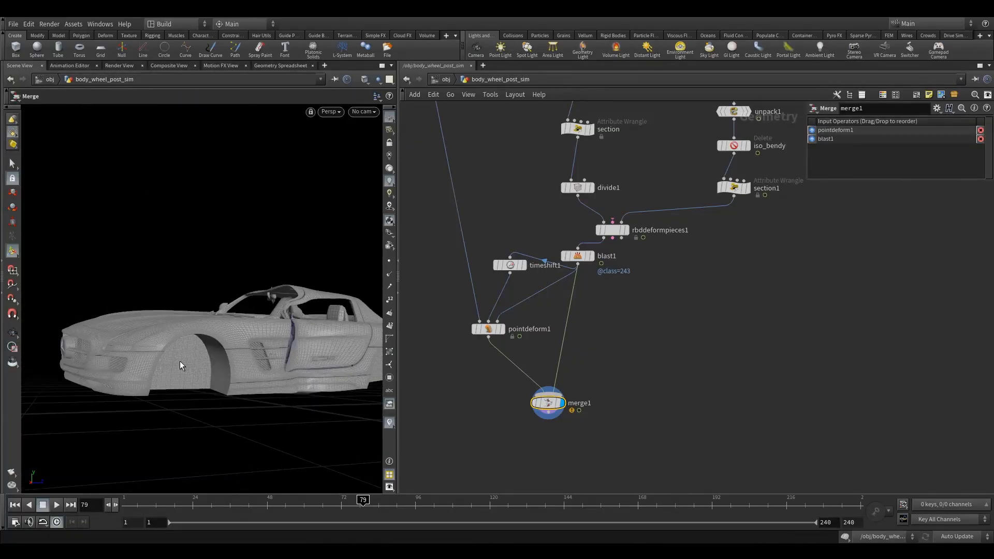